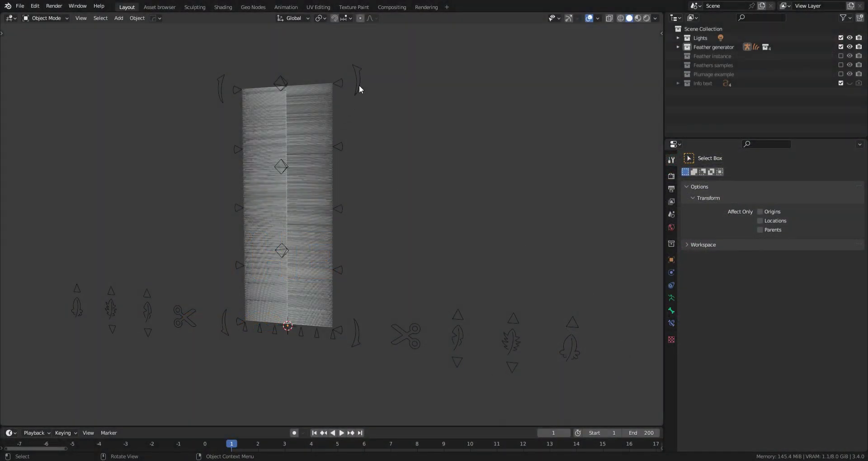
- Inspect the feather mesh's Feather generator modifier settings in Object Mode
{"action": "left_click", "coordinate": [359, 86]}
{"action": "key", "text": "ctrl+Tab"}
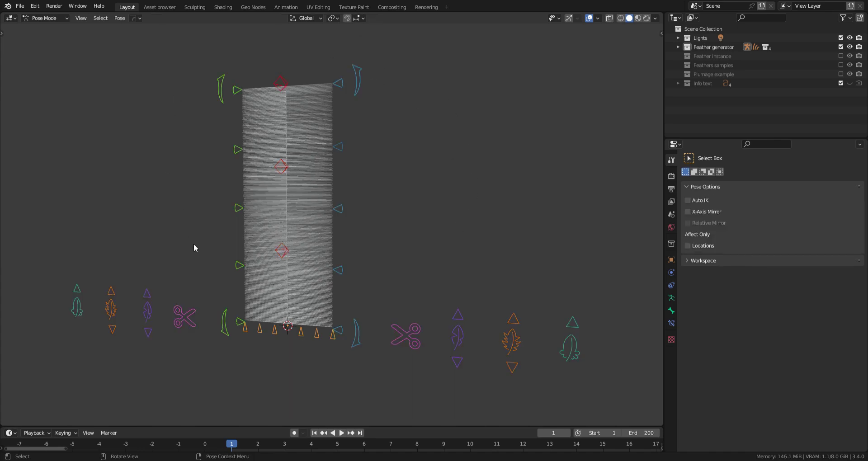
{"action": "key", "text": "ctrl+Tab"}
{"action": "left_click", "coordinate": [399, 225]}
{"action": "left_click", "coordinate": [309, 189]}
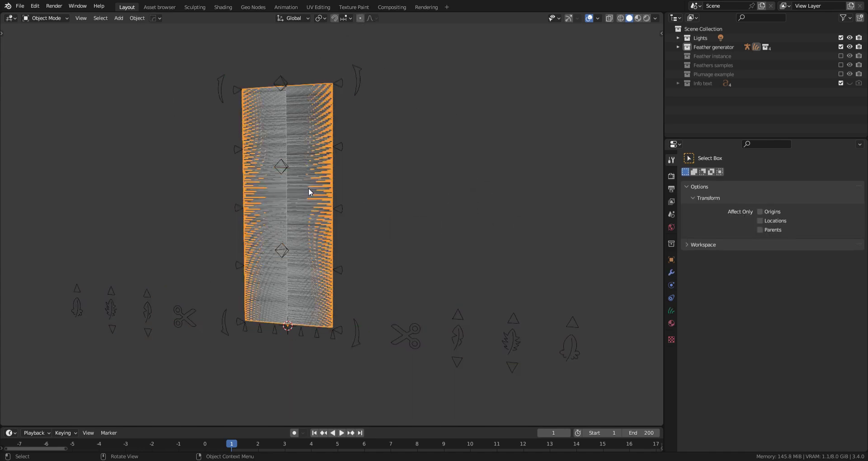
{"action": "left_click", "coordinate": [671, 273]}
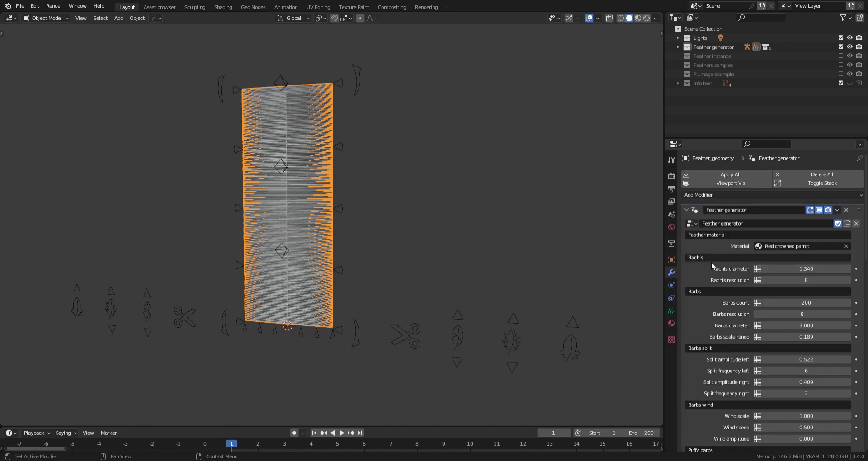
{"action": "scroll", "coordinate": [710, 379], "scroll_direction": "down", "scroll_amount": 9}
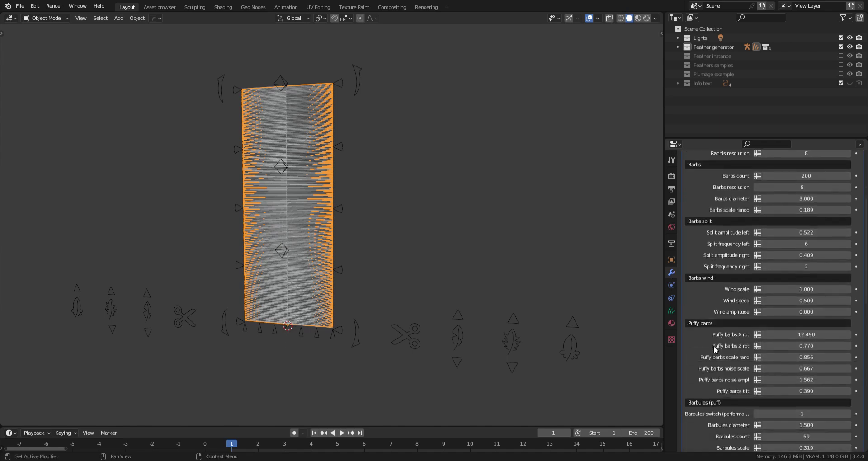
{"action": "scroll", "coordinate": [715, 346], "scroll_direction": "down", "scroll_amount": 3}
{"action": "scroll", "coordinate": [714, 346], "scroll_direction": "up", "scroll_amount": 5}
- Put the feather rig in Pose Mode and turn on X-Axis Mirror in the tool's pose options
{"action": "left_click", "coordinate": [351, 209]}
{"action": "left_click", "coordinate": [340, 208]}
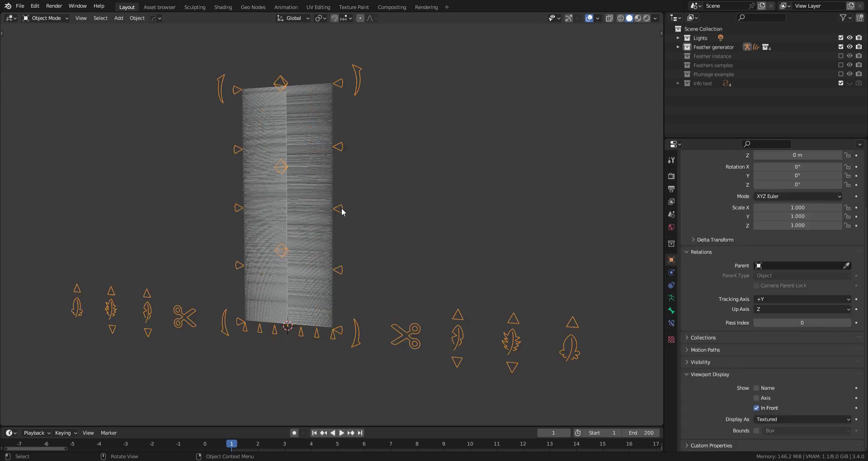
{"action": "key", "text": "ctrl+Tab"}
{"action": "left_click", "coordinate": [429, 212]}
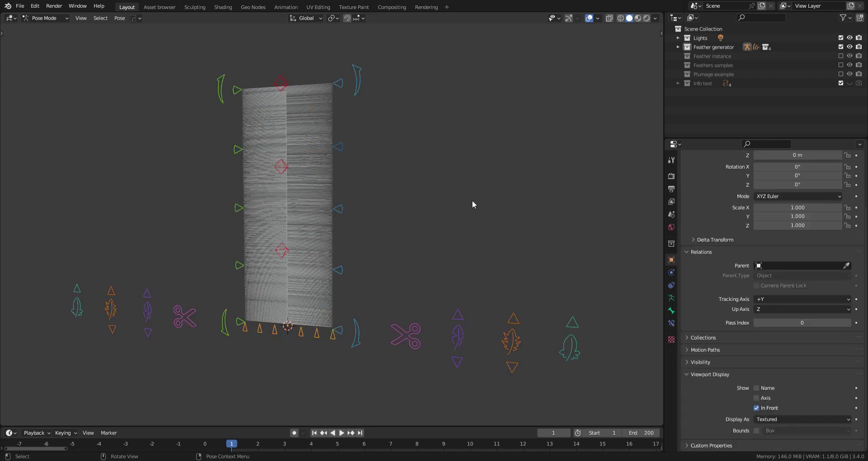
{"action": "left_click", "coordinate": [671, 160]}
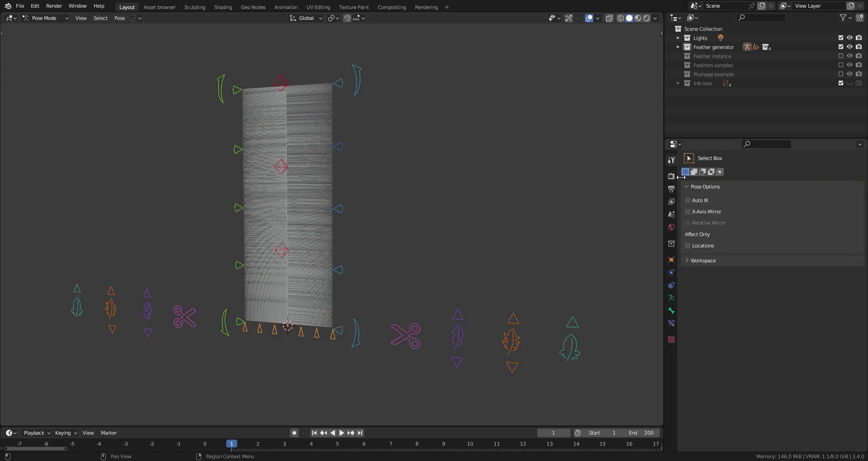
{"action": "left_click", "coordinate": [687, 212]}
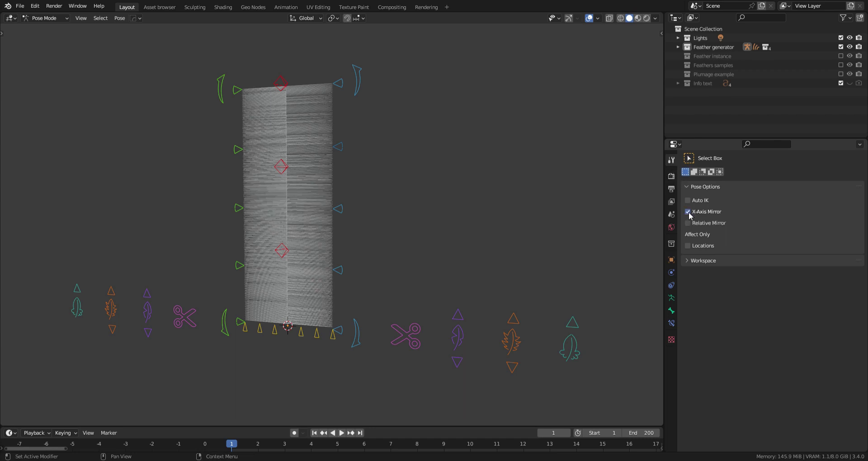
- Try moving, rotating and scaling the top-right feather bone, then undo the rotation
{"action": "left_click", "coordinate": [341, 89]}
{"action": "key", "text": "g"}
{"action": "key", "text": "x"}
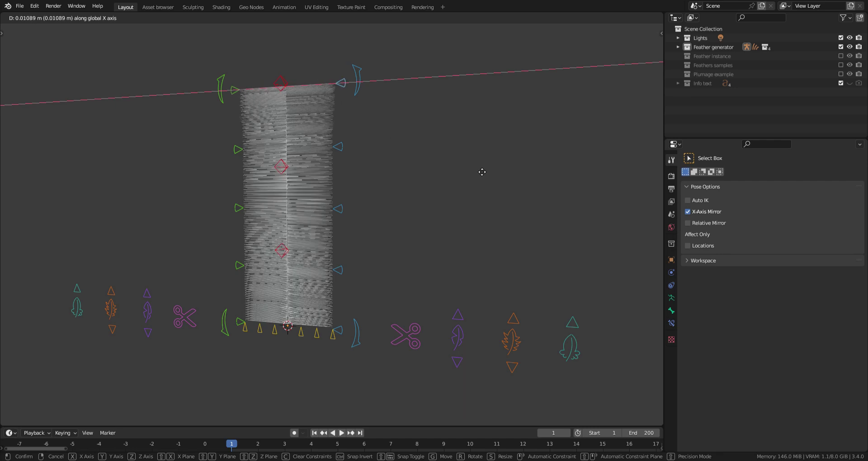
{"action": "key", "text": "Escape"}
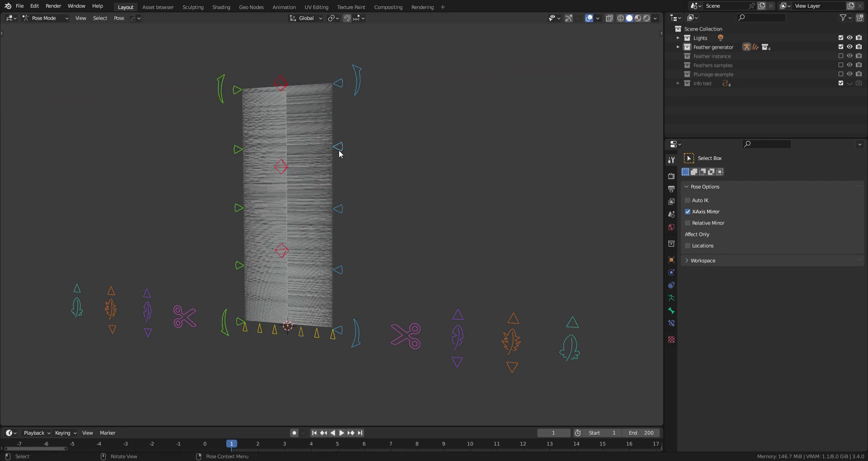
{"action": "key", "text": "g"}
{"action": "key", "text": "Escape"}
{"action": "key", "text": "r"}
{"action": "left_click", "coordinate": [373, 201]}
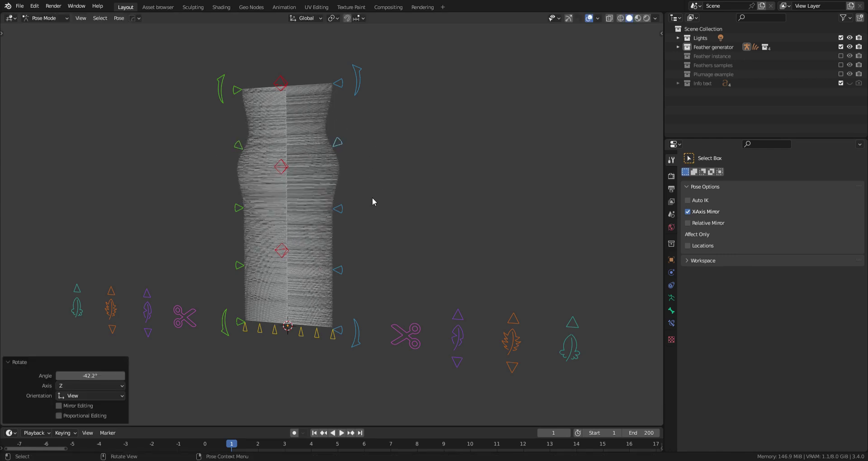
{"action": "key", "text": "s"}
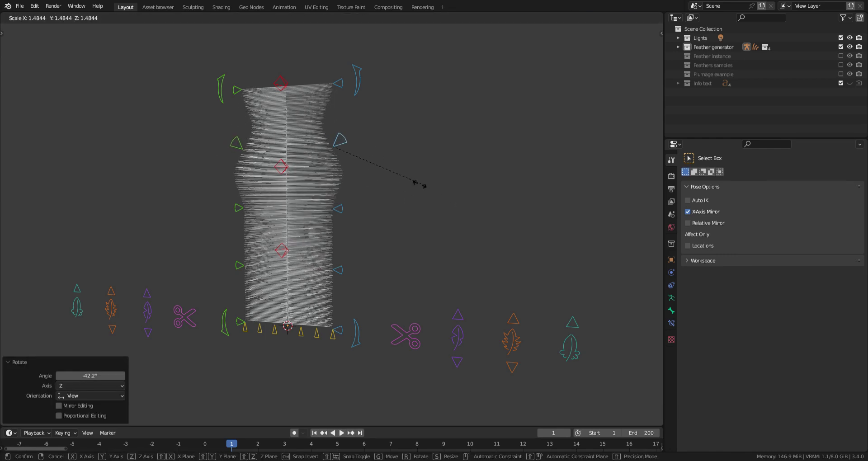
{"action": "key", "text": "Escape"}
{"action": "key", "text": "ctrl+z"}
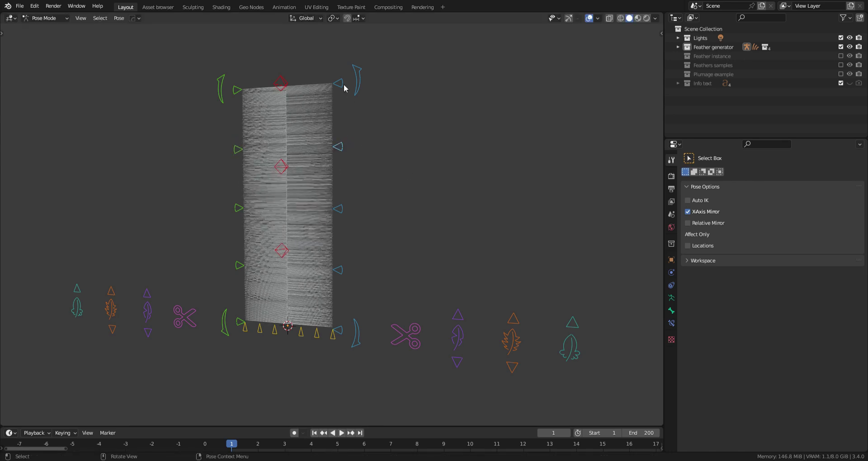
- Slide the top bone along X to the tip centre and rotate it to point the tip
{"action": "left_click", "coordinate": [343, 87]}
{"action": "key", "text": "g"}
{"action": "key", "text": "x"}
{"action": "left_click", "coordinate": [405, 194]}
{"action": "key", "text": "r"}
{"action": "left_click", "coordinate": [373, 30]}
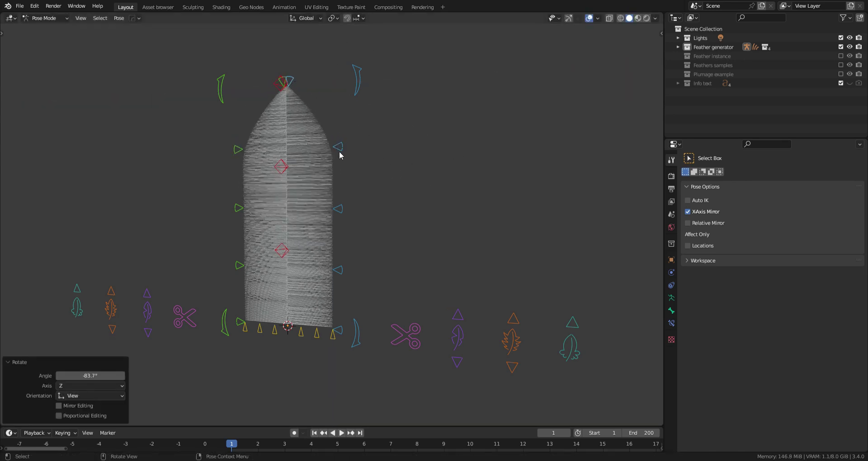
- Rotate the bottom bone so the feather base comes to a point
{"action": "left_click", "coordinate": [339, 150]}
{"action": "key", "text": "g"}
{"action": "right_click", "coordinate": [345, 146]}
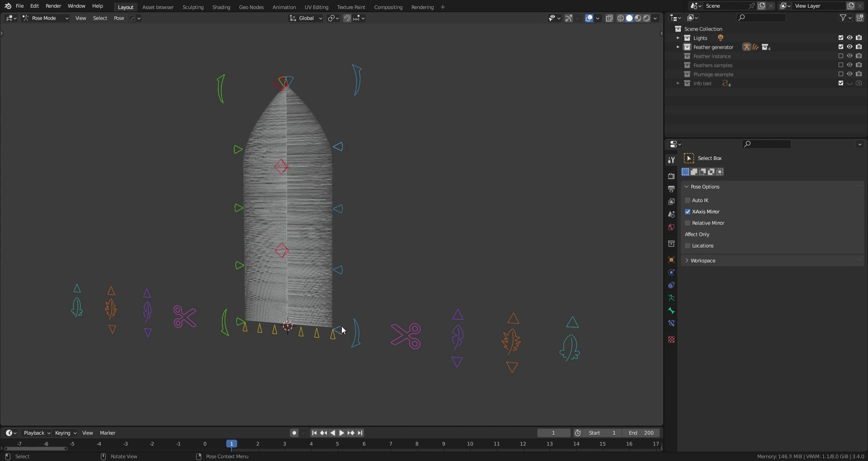
{"action": "key", "text": "r"}
{"action": "left_click", "coordinate": [359, 340]}
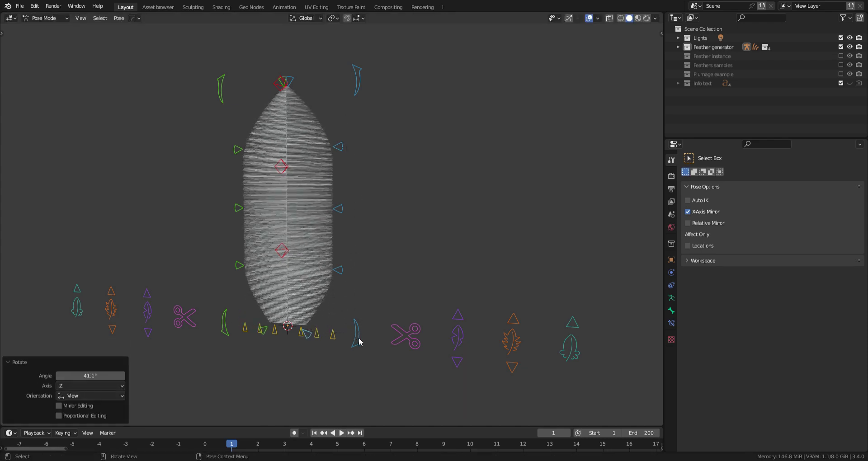
- Rotate the selected bone to about -56°, then to about 30°
{"action": "key", "text": "r"}
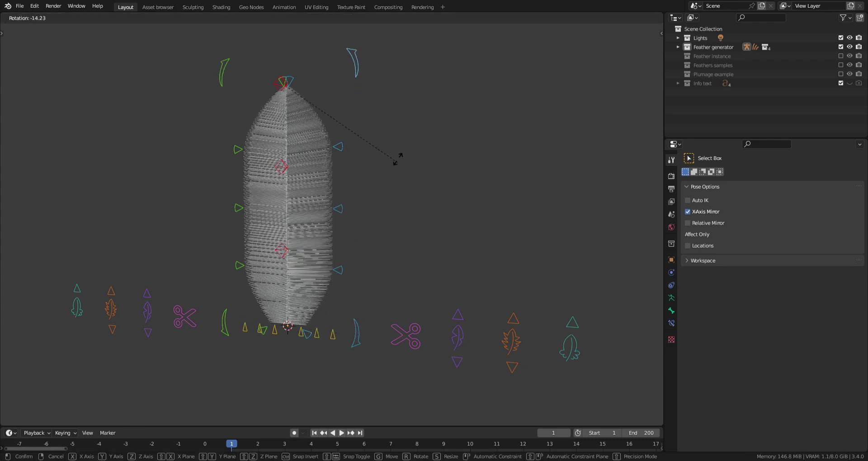
{"action": "left_click", "coordinate": [377, 78]}
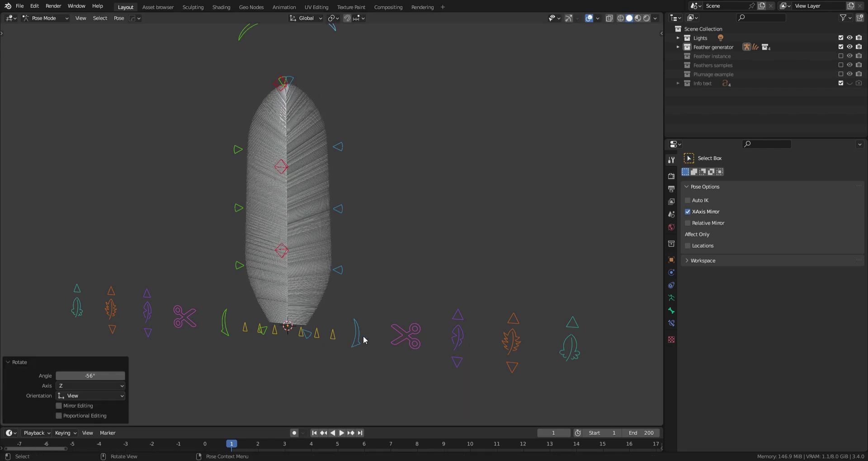
{"action": "key", "text": "r"}
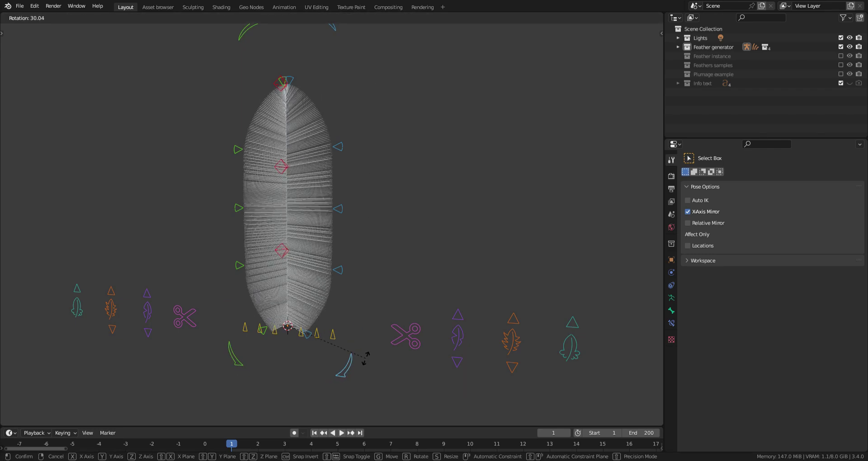
{"action": "left_click", "coordinate": [366, 358]}
- Move the right scissors control to trim the lower barbs and reposition the blue triangle controls
{"action": "left_click", "coordinate": [413, 329]}
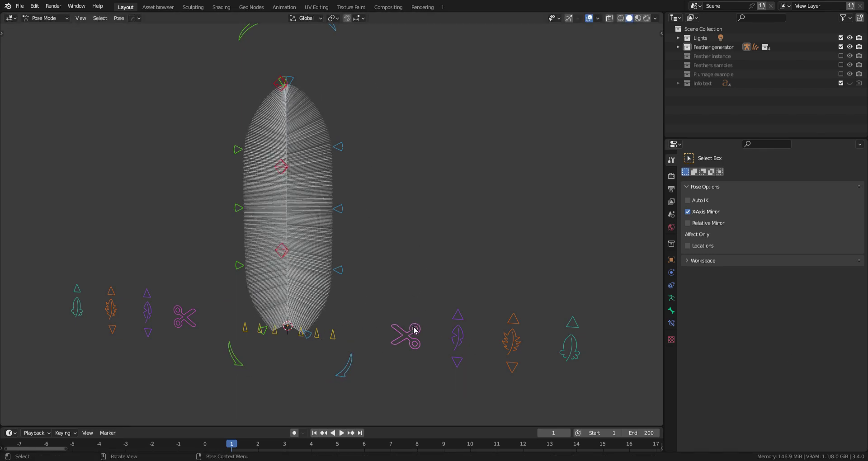
{"action": "key", "text": "g"}
{"action": "left_click", "coordinate": [435, 295]}
{"action": "left_click", "coordinate": [341, 269]}
{"action": "key", "text": "g"}
{"action": "key", "text": "x"}
{"action": "left_click", "coordinate": [302, 266]}
{"action": "key", "text": "r"}
{"action": "left_click", "coordinate": [338, 297]}
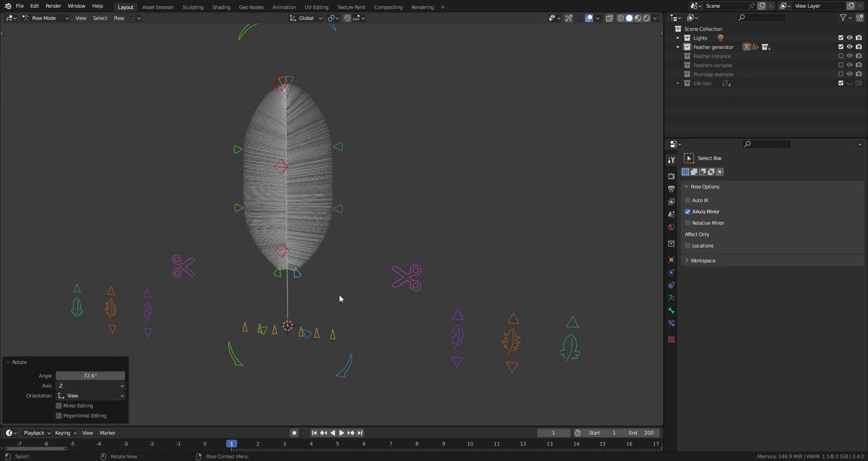
{"action": "left_click", "coordinate": [415, 284]}
- Adjust the scissors control and base blue triangle, moving the lower triangle along X
{"action": "key", "text": "g"}
{"action": "left_click", "coordinate": [395, 310]}
{"action": "key", "text": "g"}
{"action": "left_click", "coordinate": [417, 313]}
{"action": "left_click", "coordinate": [297, 275]}
{"action": "key", "text": "g"}
{"action": "left_click", "coordinate": [325, 286]}
{"action": "key", "text": "r"}
{"action": "left_click", "coordinate": [355, 360]}
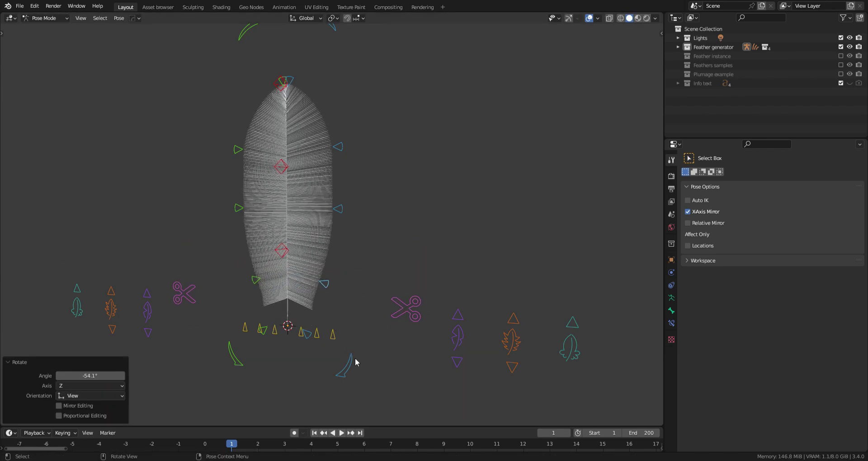
{"action": "left_click", "coordinate": [307, 336]}
{"action": "key", "text": "g"}
{"action": "key", "text": "y"}
{"action": "key", "text": "x"}
{"action": "left_click", "coordinate": [304, 339]}
- Raise the scissors control and rotate the blue curved control to slant the barbs
{"action": "left_click", "coordinate": [414, 312]}
{"action": "key", "text": "g"}
{"action": "left_click", "coordinate": [324, 285]}
{"action": "key", "text": "g"}
{"action": "key", "text": "x"}
{"action": "left_click", "coordinate": [350, 372]}
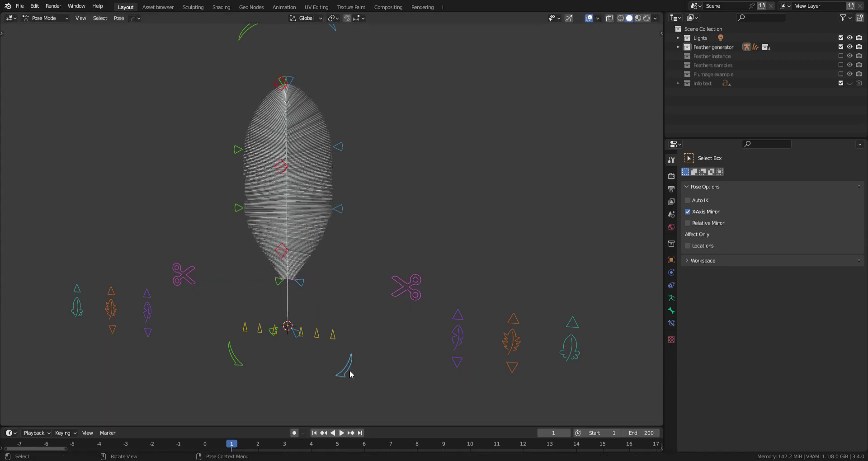
{"action": "key", "text": "g"}
{"action": "key", "text": "r"}
{"action": "left_click", "coordinate": [360, 319]}
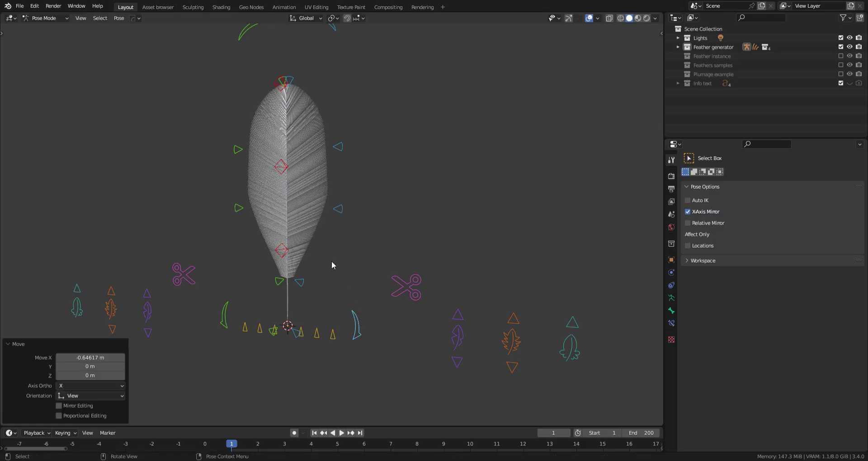
{"action": "left_click", "coordinate": [334, 341]}
- Raise the outer and inner yellow triangle controls along global Z
{"action": "key", "text": "g"}
{"action": "key", "text": "z"}
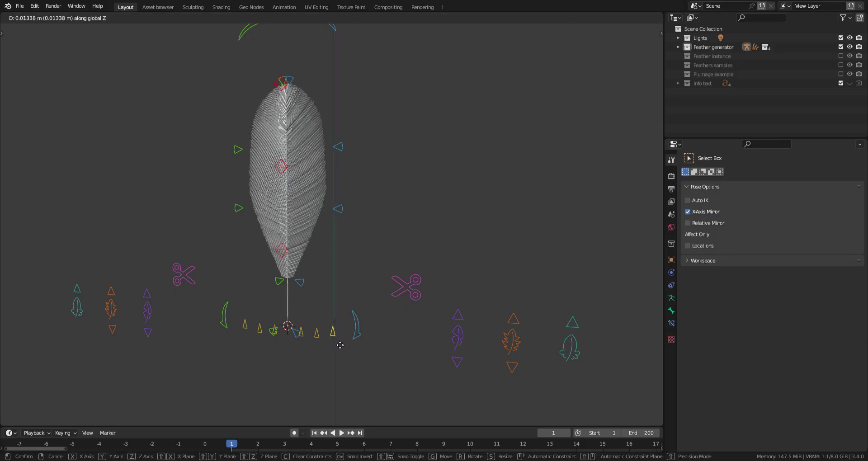
{"action": "left_click", "coordinate": [336, 334]}
{"action": "left_click", "coordinate": [304, 337]}
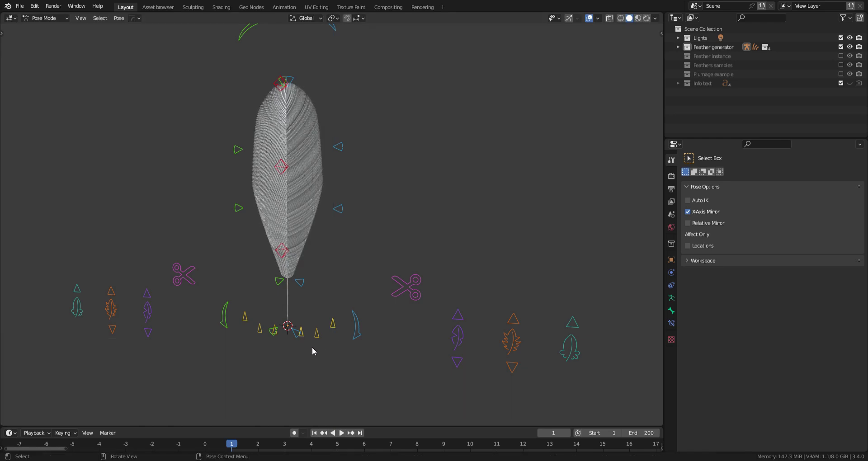
{"action": "key", "text": "g"}
{"action": "key", "text": "z"}
{"action": "left_click", "coordinate": [313, 337]}
- Rotate the lower blue triangle and move it down, narrowing the base into an oval
{"action": "left_click", "coordinate": [342, 213]}
{"action": "key", "text": "g"}
{"action": "left_click", "coordinate": [337, 244]}
{"action": "left_click", "coordinate": [304, 286]}
{"action": "key", "text": "r"}
{"action": "left_click", "coordinate": [319, 273]}
{"action": "left_click", "coordinate": [334, 241]}
{"action": "key", "text": "g"}
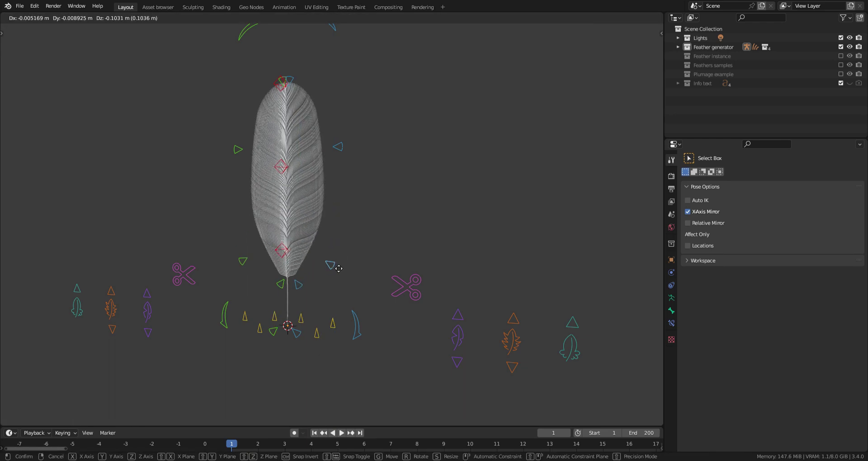
{"action": "left_click", "coordinate": [333, 266]}
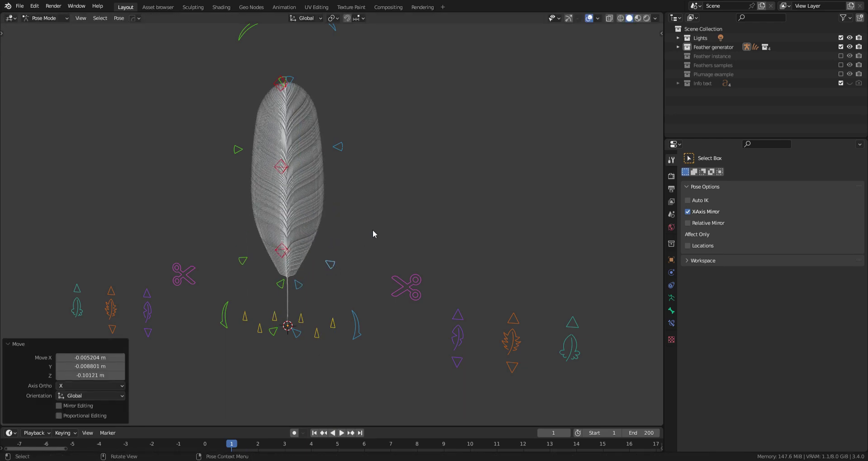
{"action": "left_click", "coordinate": [414, 240]}
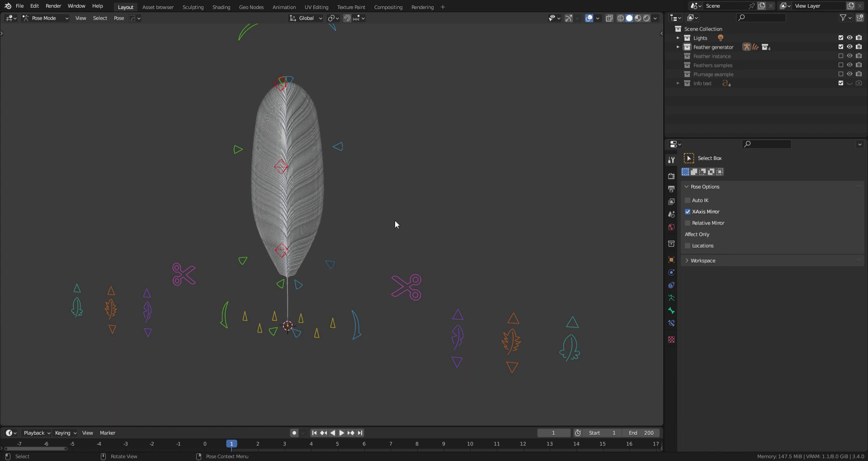
- Push the feather control back along global Y
{"action": "middle_click_drag", "start_coordinate": [394, 221], "coordinate": [396, 252], "text": "shift"}
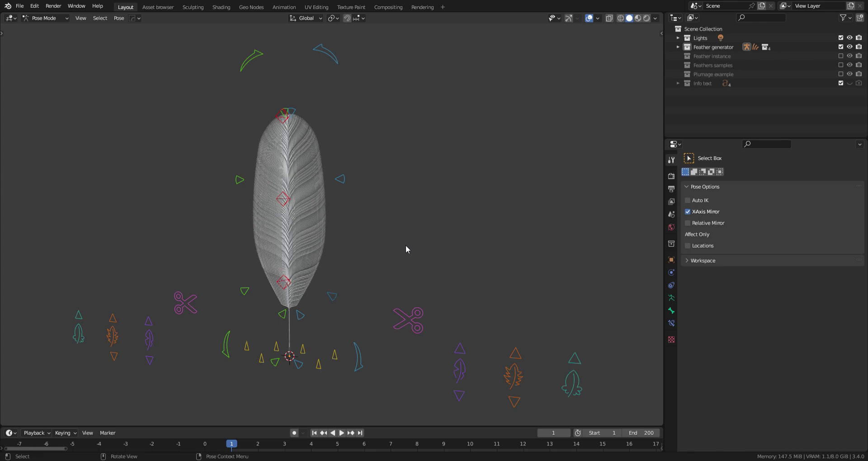
{"action": "middle_click_drag", "start_coordinate": [406, 245], "coordinate": [366, 237]}
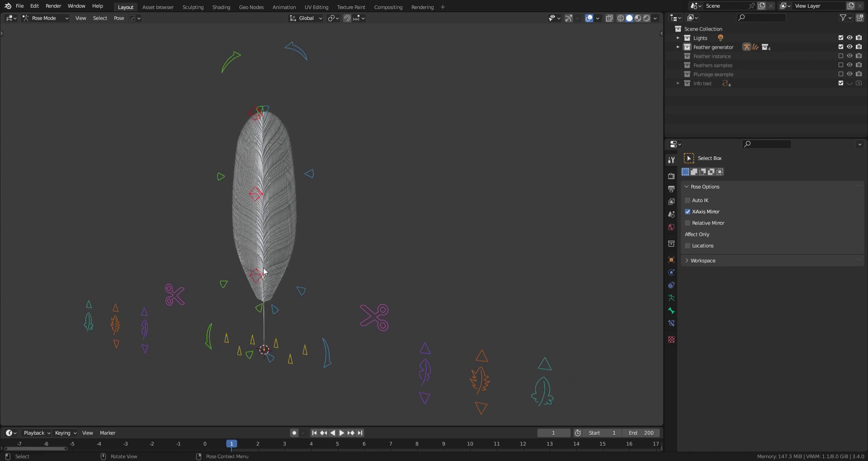
{"action": "key", "text": "g"}
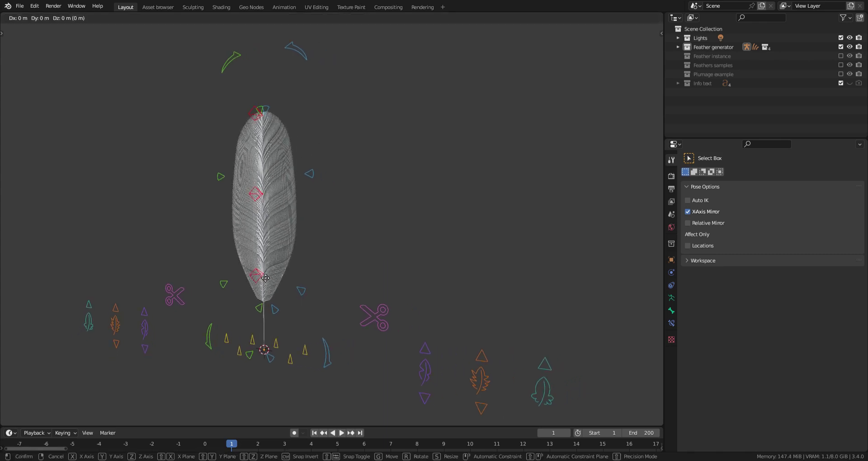
{"action": "key", "text": "z"}
{"action": "right_click", "coordinate": [280, 270]}
{"action": "key", "text": "g"}
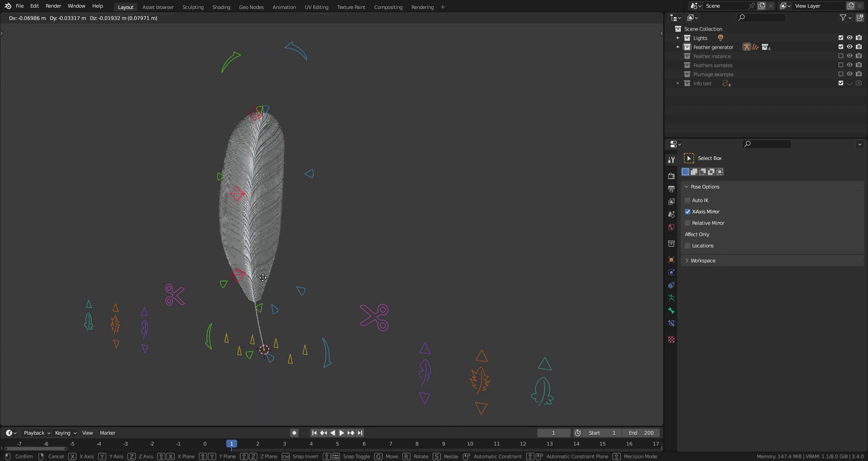
{"action": "key", "text": "y"}
{"action": "left_click", "coordinate": [260, 275]}
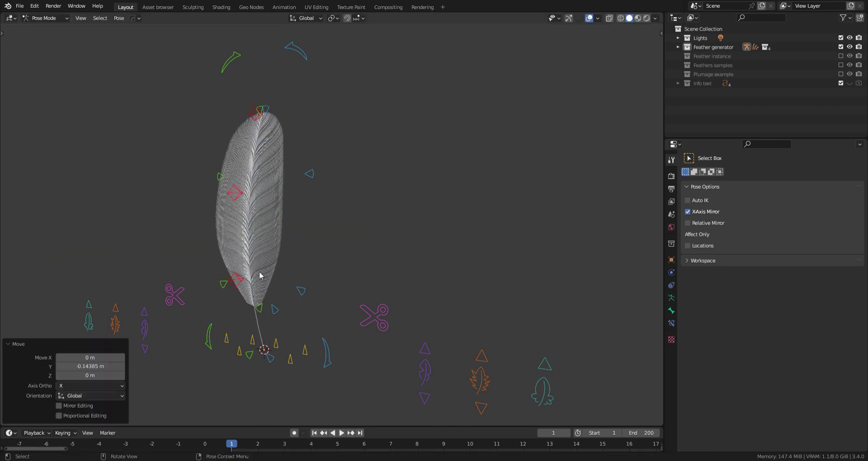
- Move the yellow base controls back along global Y as well, curving the feather out of plane
{"action": "middle_click_drag", "start_coordinate": [275, 263], "coordinate": [304, 256]}
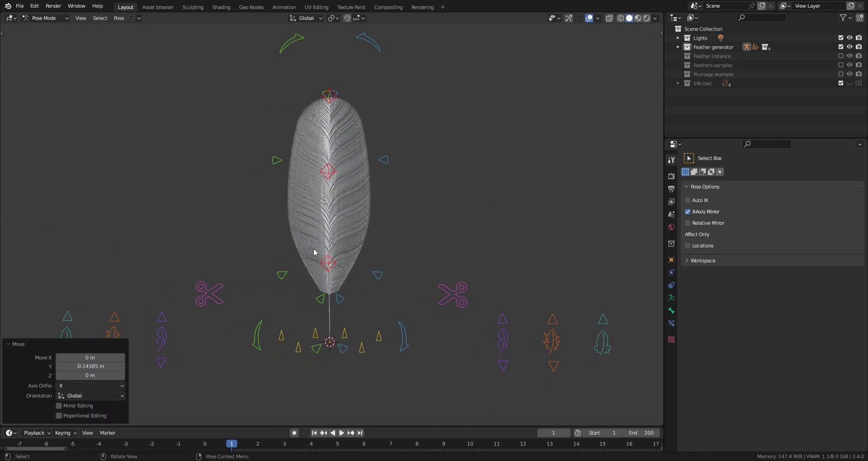
{"action": "middle_click_drag", "start_coordinate": [407, 326], "coordinate": [365, 308]}
{"action": "left_click", "coordinate": [263, 338]}
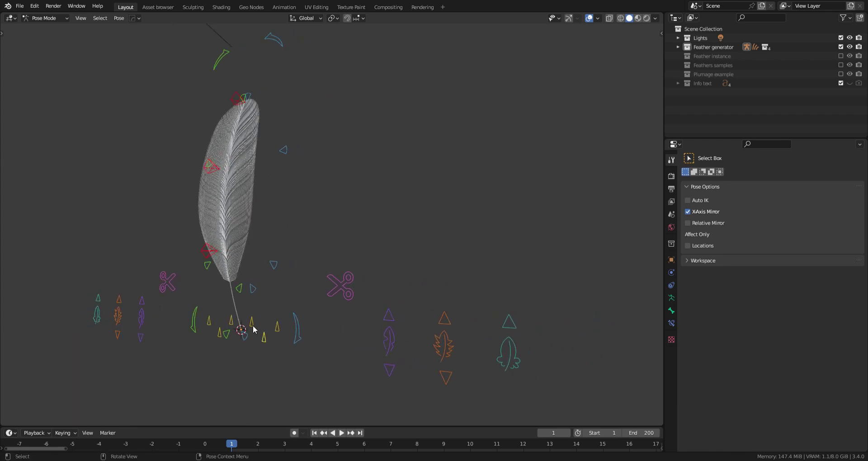
{"action": "left_click", "coordinate": [253, 325], "text": "shift"}
{"action": "middle_click_drag", "start_coordinate": [291, 282], "coordinate": [300, 306]}
{"action": "key", "text": "g"}
{"action": "key", "text": "y"}
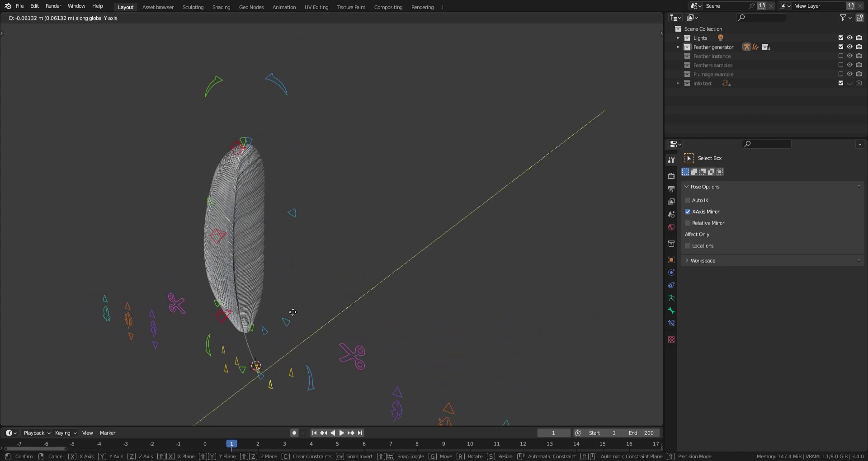
{"action": "left_click", "coordinate": [289, 311]}
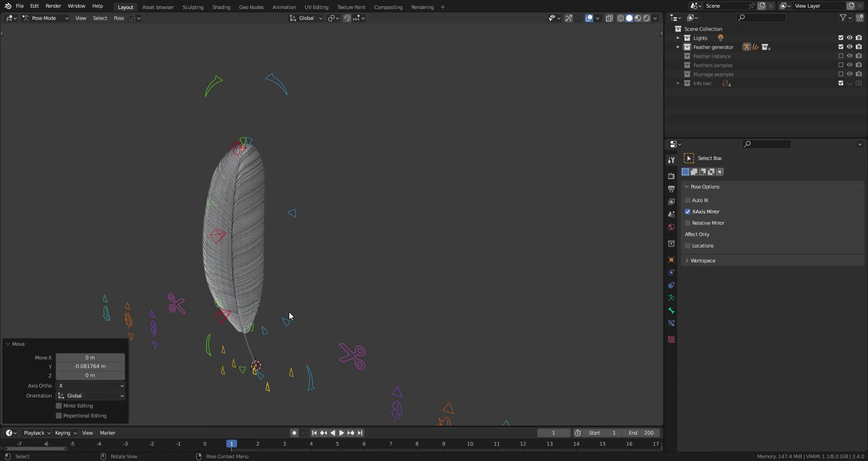
{"action": "middle_click_drag", "start_coordinate": [289, 311], "coordinate": [416, 246]}
- Raise the purple triangle controls to bend the feather
{"action": "left_click", "coordinate": [393, 238]}
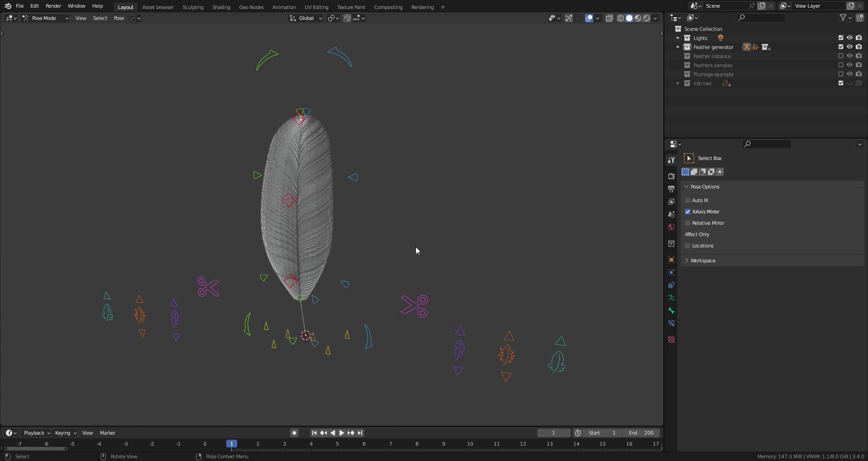
{"action": "left_click", "coordinate": [461, 330]}
{"action": "key", "text": "g"}
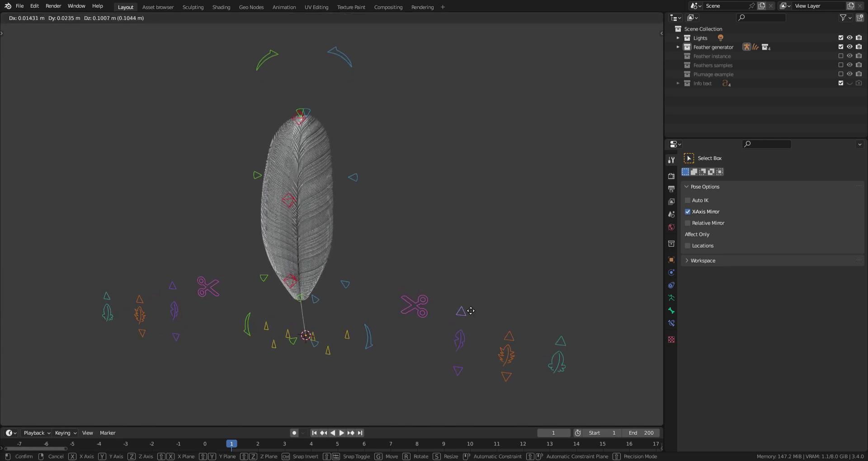
{"action": "left_click", "coordinate": [500, 121]}
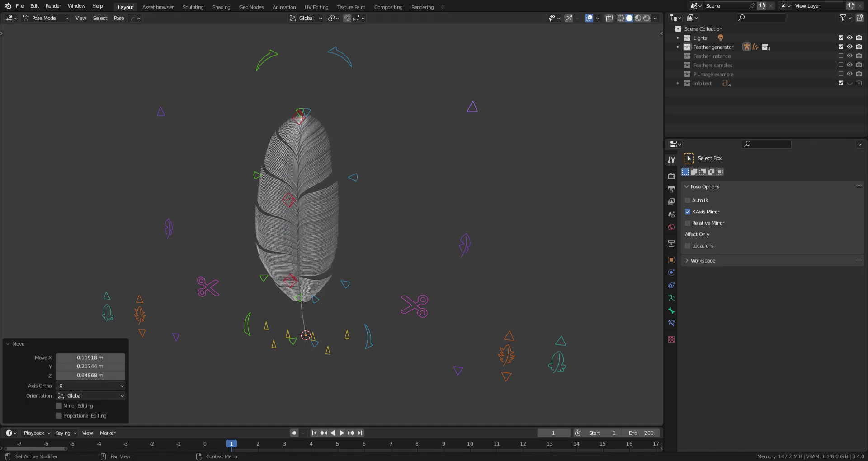
{"action": "left_click", "coordinate": [403, 218]}
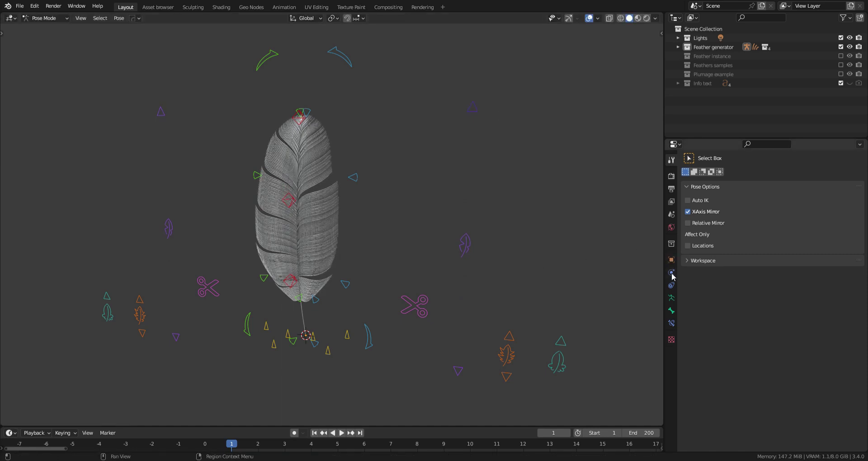
- Set the feather generator's Split frequency left to 1 and Split amplitude left to 0.122
{"action": "left_click", "coordinate": [321, 215]}
{"action": "left_click", "coordinate": [671, 273]}
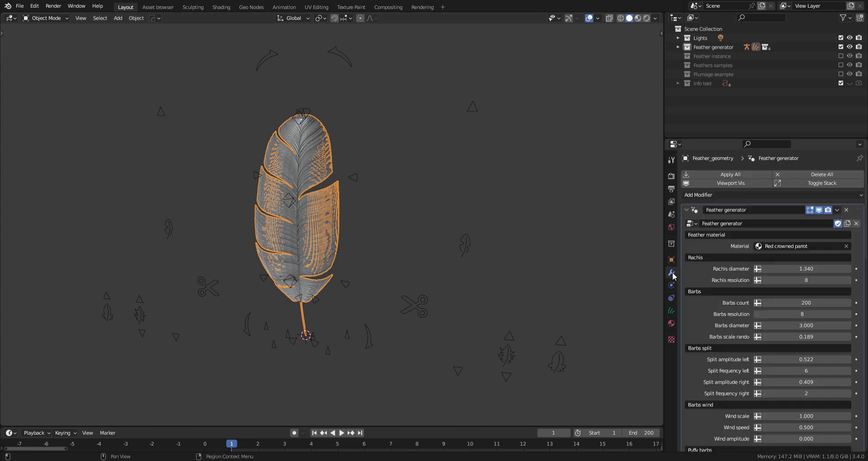
{"action": "scroll", "coordinate": [764, 289], "scroll_direction": "down", "scroll_amount": 5}
{"action": "left_click_drag", "start_coordinate": [777, 297], "coordinate": [750, 298]}
{"action": "left_click", "coordinate": [457, 369]}
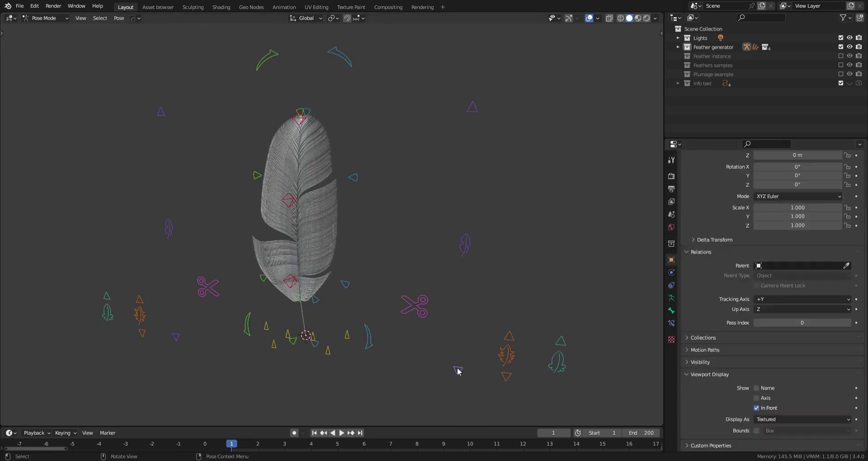
{"action": "key", "text": "g"}
{"action": "left_click", "coordinate": [460, 326]}
{"action": "left_click", "coordinate": [321, 226]}
{"action": "left_click_drag", "start_coordinate": [823, 294], "coordinate": [781, 294]}
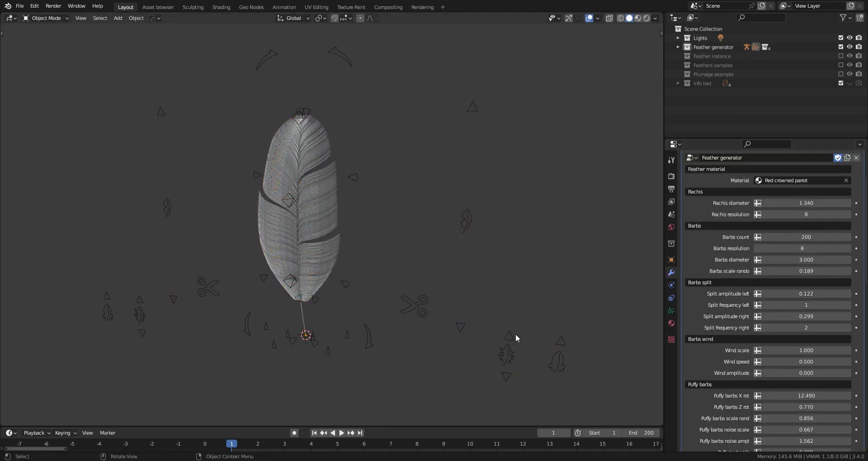
{"action": "key", "text": "ctrl+z"}
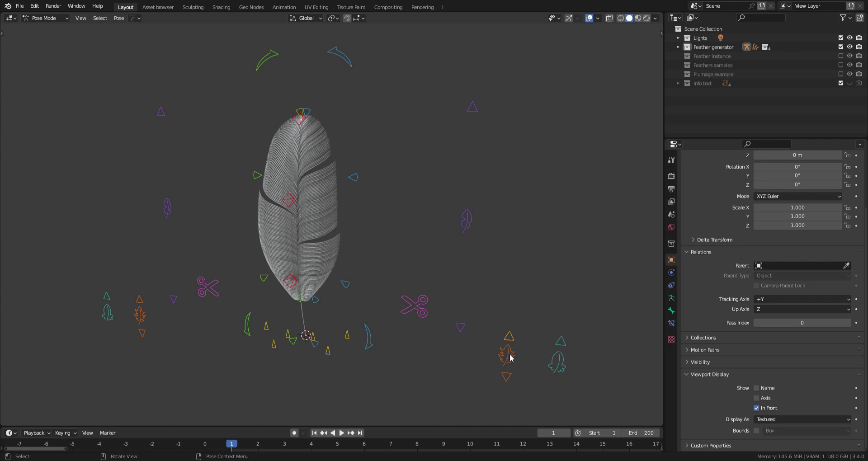
{"action": "key", "text": "g"}
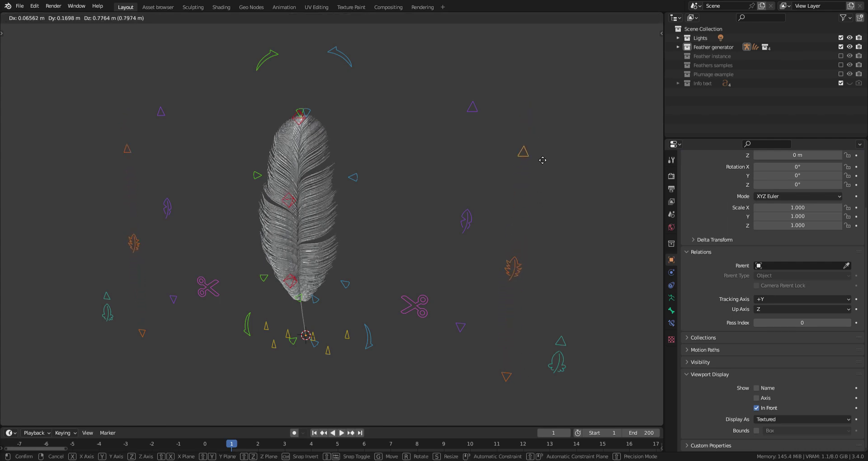
- Raise the orange controls higher to make the barbs wavier
{"action": "left_click", "coordinate": [542, 127]}
{"action": "key", "text": "g"}
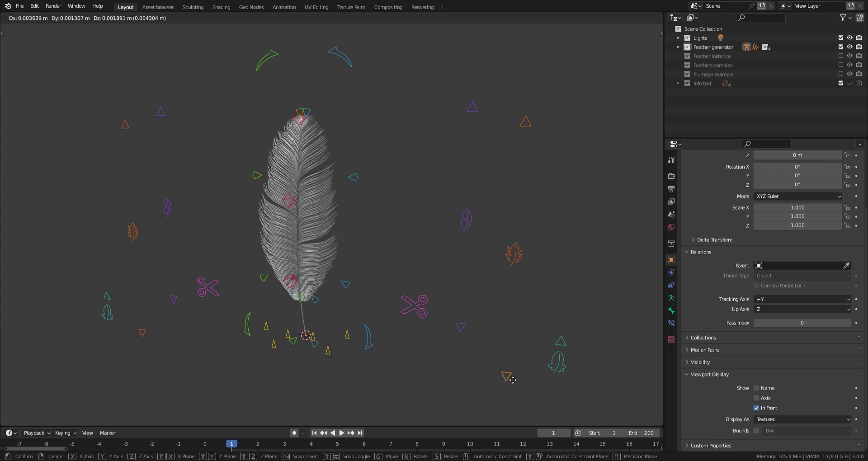
{"action": "left_click", "coordinate": [547, 230]}
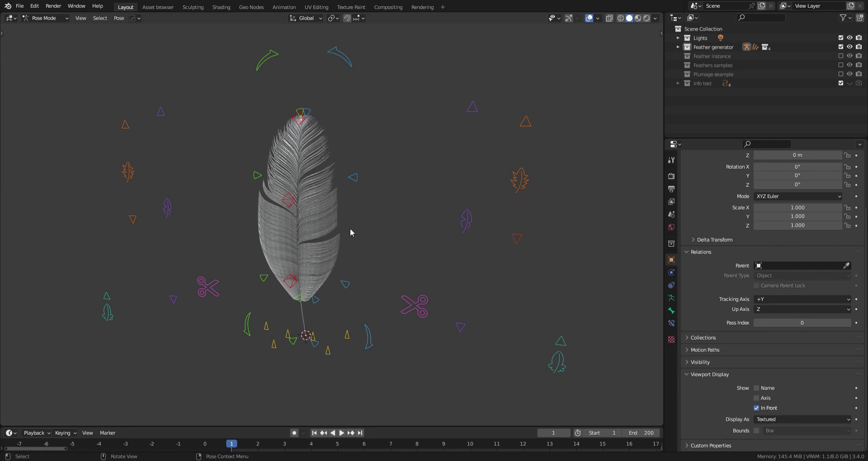
- Change the feather generator's Barbs scale rando from 0.189 to 0.269
{"action": "left_click", "coordinate": [330, 220]}
{"action": "left_click", "coordinate": [395, 226]}
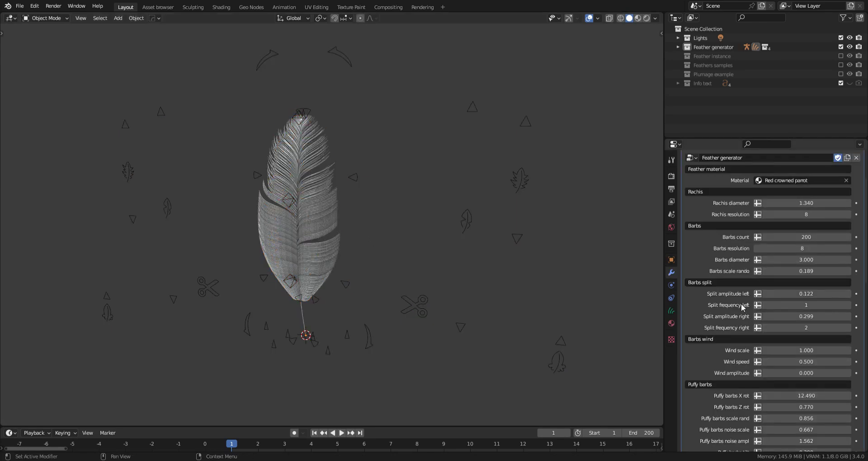
{"action": "scroll", "coordinate": [733, 310], "scroll_direction": "down", "scroll_amount": 2}
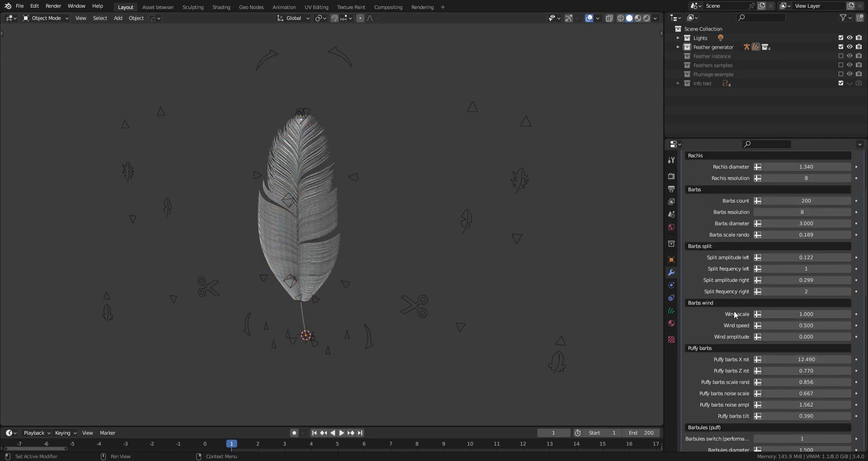
{"action": "left_click_drag", "start_coordinate": [767, 236], "coordinate": [751, 236]}
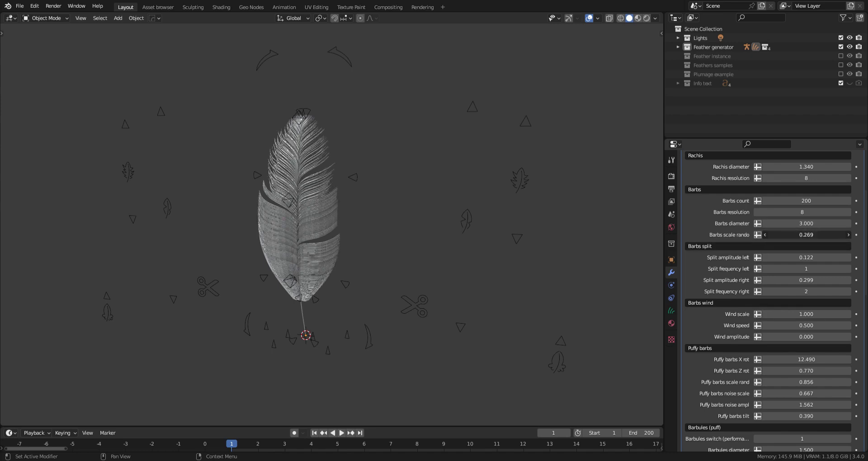
{"action": "left_click", "coordinate": [561, 342]}
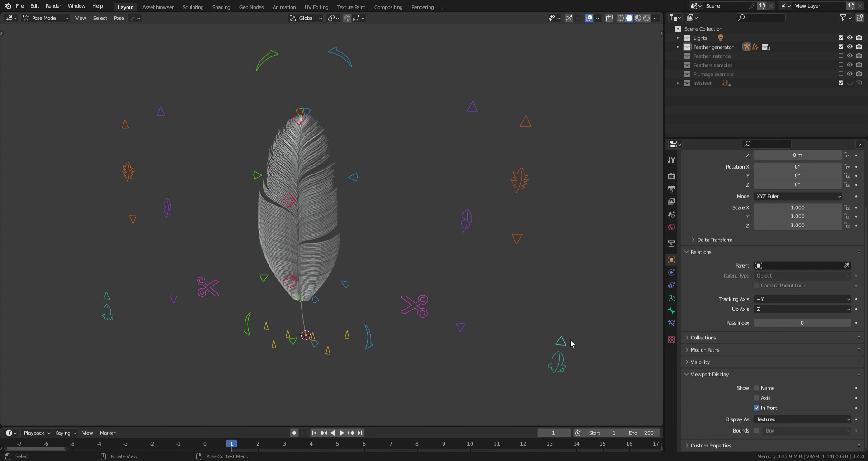
- Raise the teal side controls, then select the feather to show its generator settings
{"action": "key", "text": "g"}
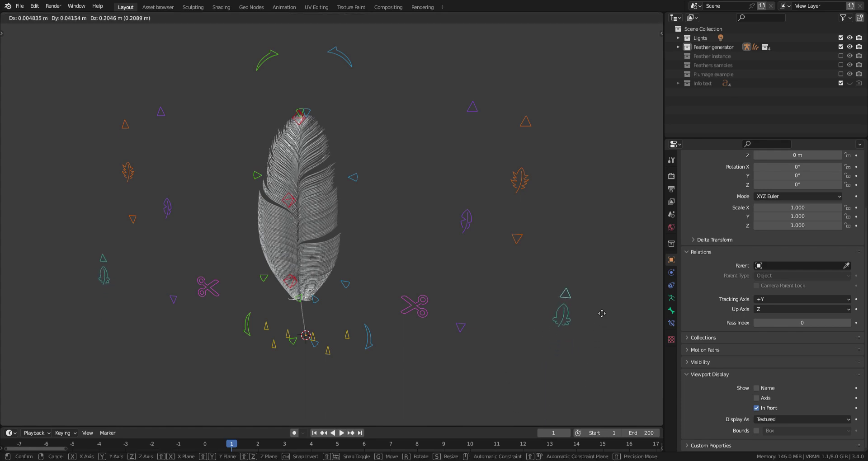
{"action": "left_click", "coordinate": [615, 258]}
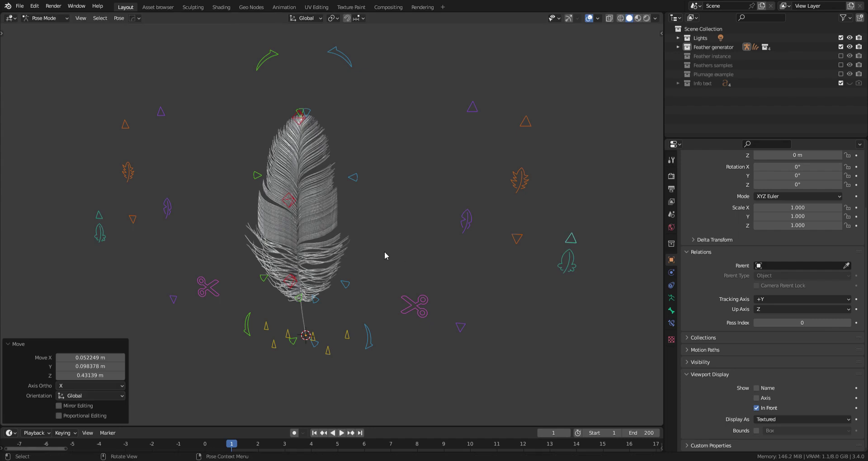
{"action": "left_click", "coordinate": [336, 244]}
{"action": "left_click", "coordinate": [419, 254]}
{"action": "scroll", "coordinate": [724, 283], "scroll_direction": "down", "scroll_amount": 9}
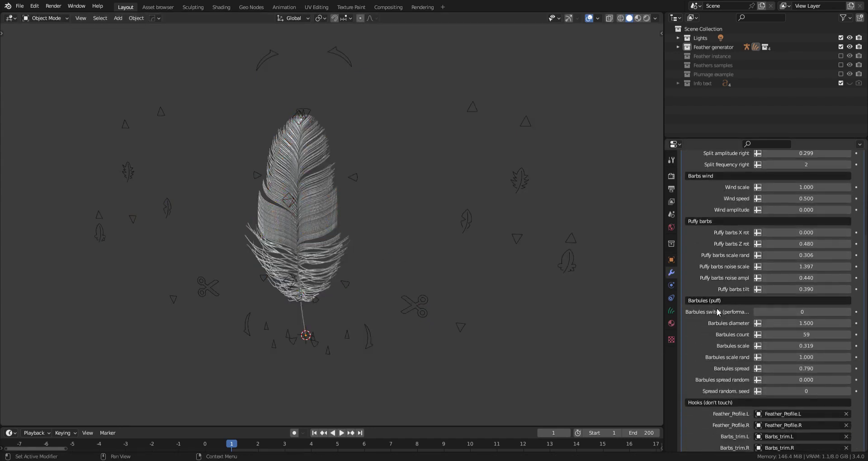
- Turn the Barbules switch to 1, set Barbules scale to 0.799, then switch it back to 0
{"action": "left_click", "coordinate": [848, 312]}
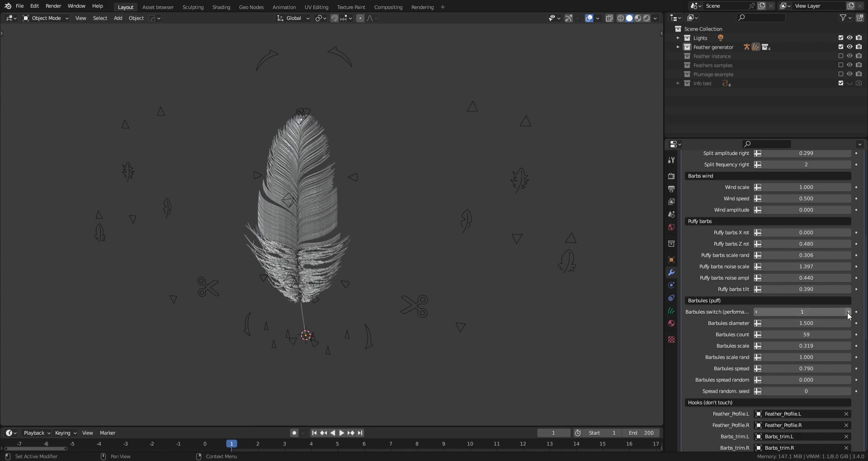
{"action": "scroll", "coordinate": [327, 321], "scroll_direction": "up", "scroll_amount": 8}
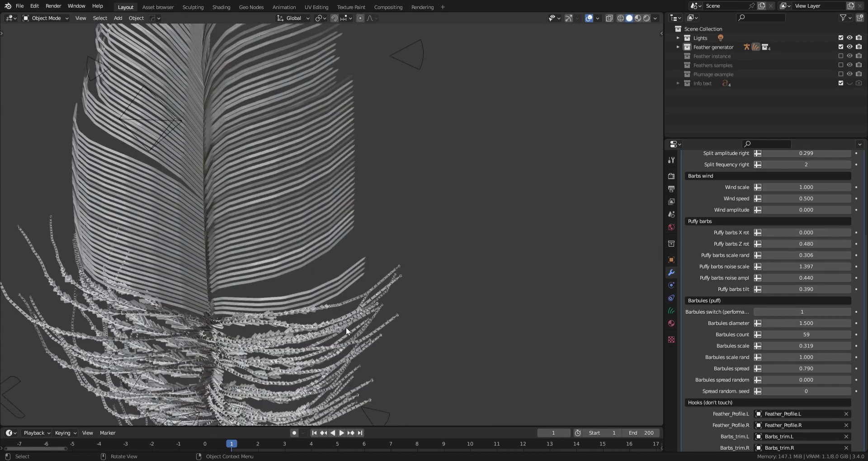
{"action": "scroll", "coordinate": [427, 253], "scroll_direction": "down", "scroll_amount": 10}
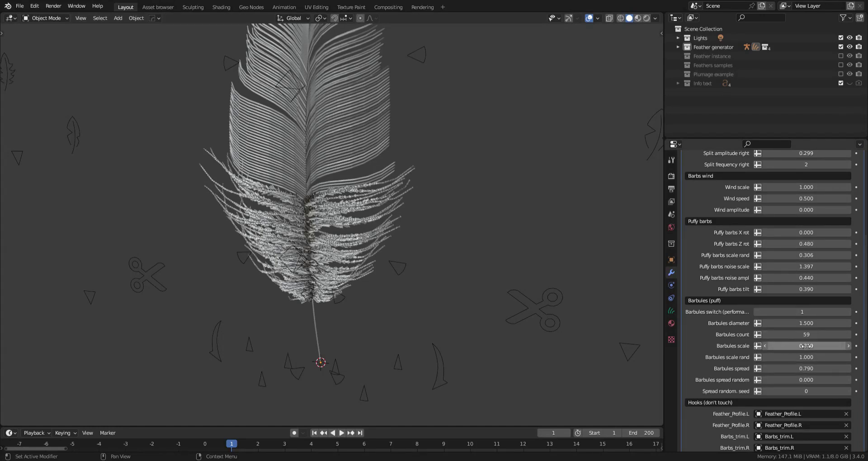
{"action": "left_click_drag", "start_coordinate": [801, 346], "coordinate": [834, 346]}
{"action": "scroll", "coordinate": [503, 277], "scroll_direction": "down", "scroll_amount": 2}
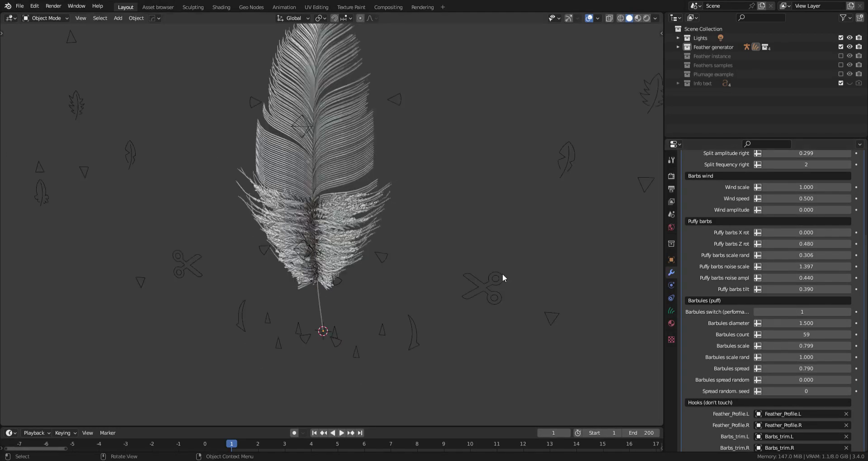
{"action": "scroll", "coordinate": [502, 275], "scroll_direction": "down", "scroll_amount": 2}
{"action": "middle_click_drag", "start_coordinate": [487, 270], "coordinate": [476, 324], "text": "shift"}
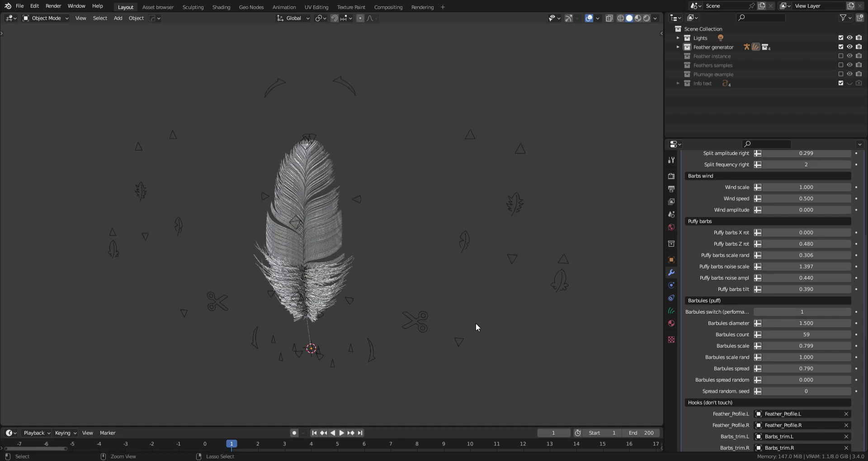
{"action": "left_click", "coordinate": [755, 312]}
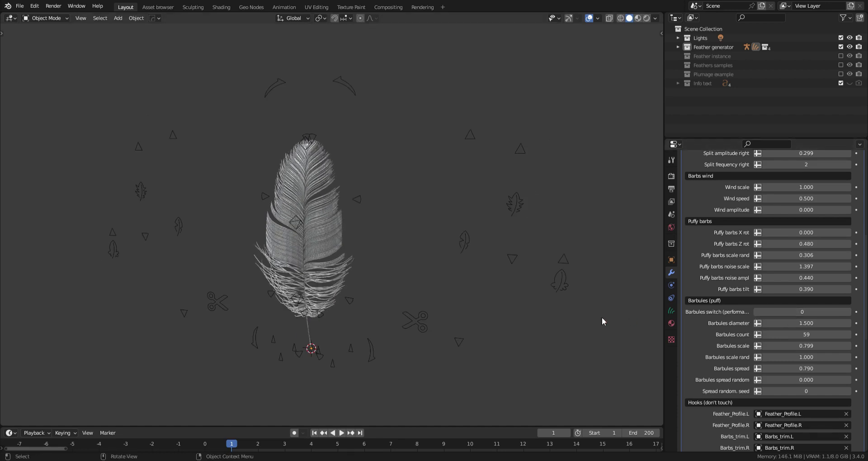
{"action": "left_click", "coordinate": [561, 266]}
- Move the right feather-shaped wind control lower
{"action": "key", "text": "g"}
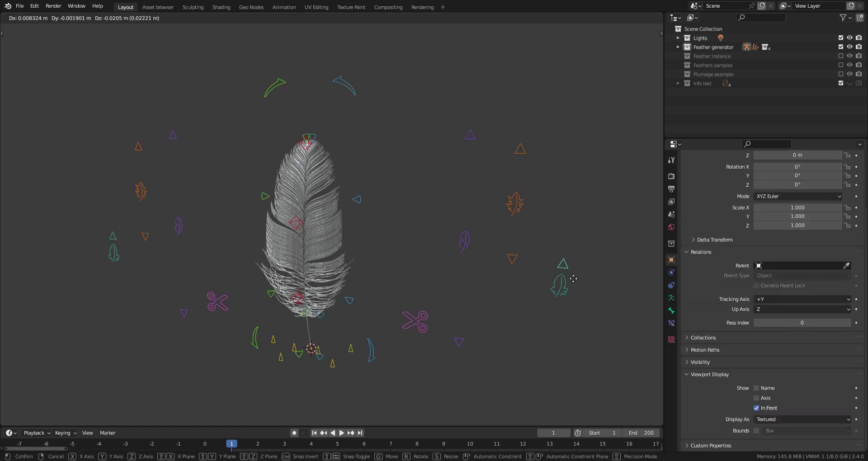
{"action": "left_click", "coordinate": [557, 341]}
{"action": "left_click", "coordinate": [515, 284]}
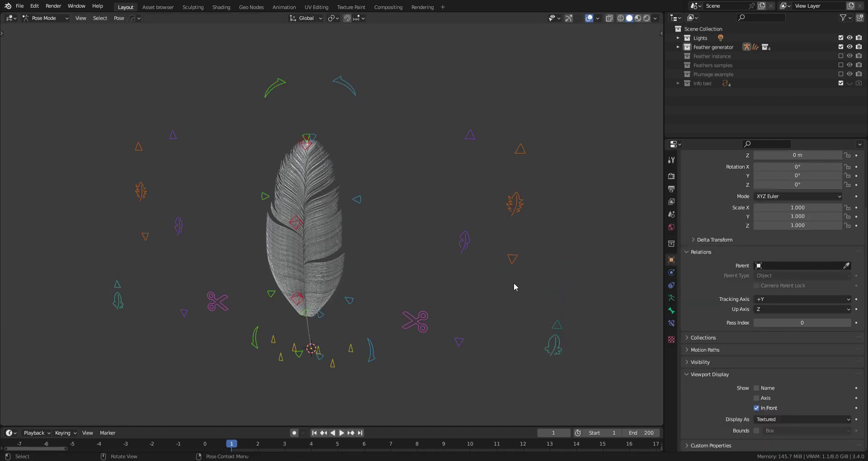
- Play the feather animation briefly, then rewind to frame 1
{"action": "left_click", "coordinate": [334, 261]}
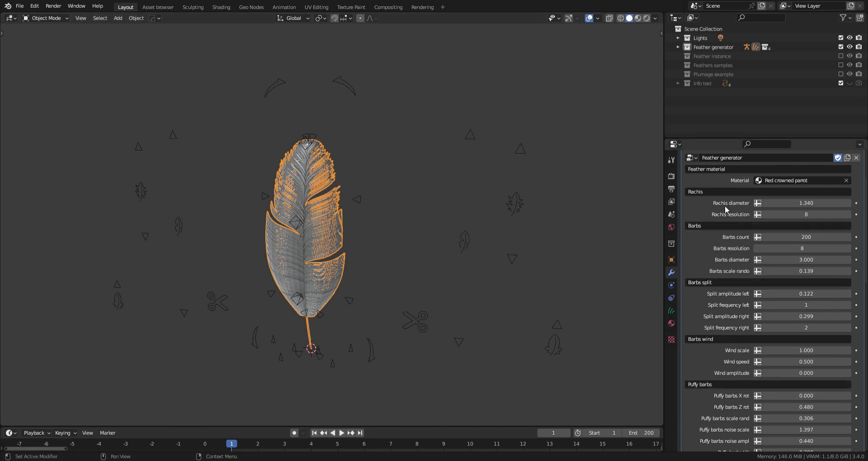
{"action": "left_click", "coordinate": [585, 269]}
{"action": "key", "text": "space"}
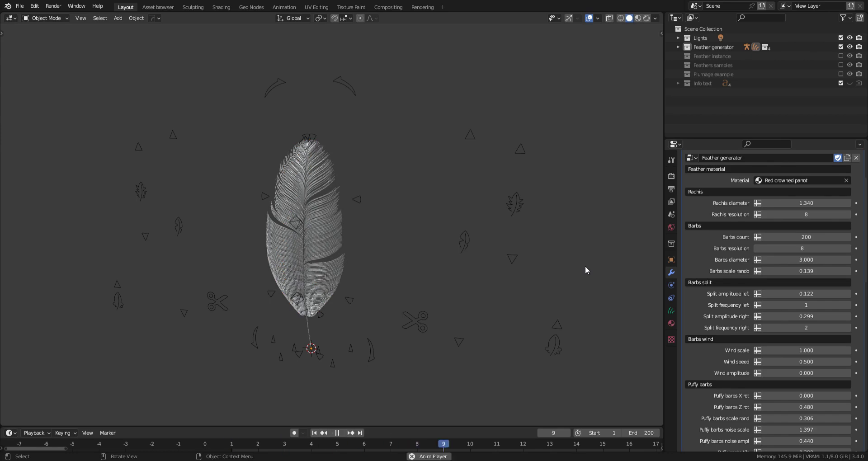
{"action": "left_click", "coordinate": [314, 432]}
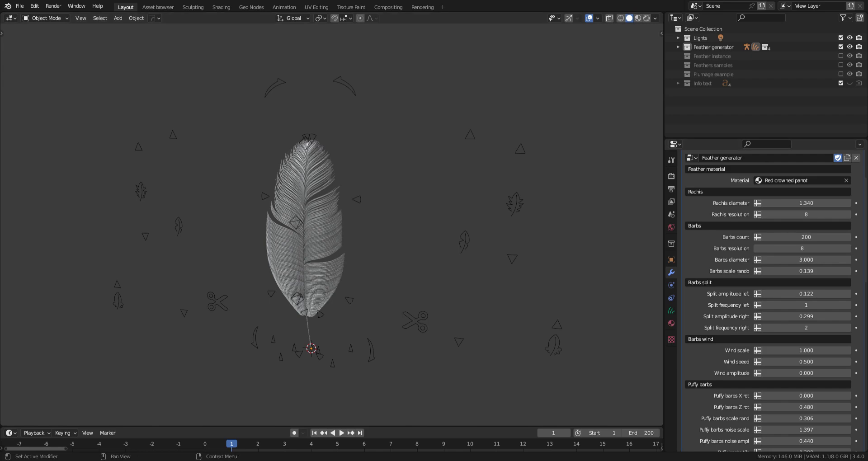
- Preview the feather rendered and raise its Rachis diameter from 2.25 to 2.730
{"action": "left_click", "coordinate": [638, 19]}
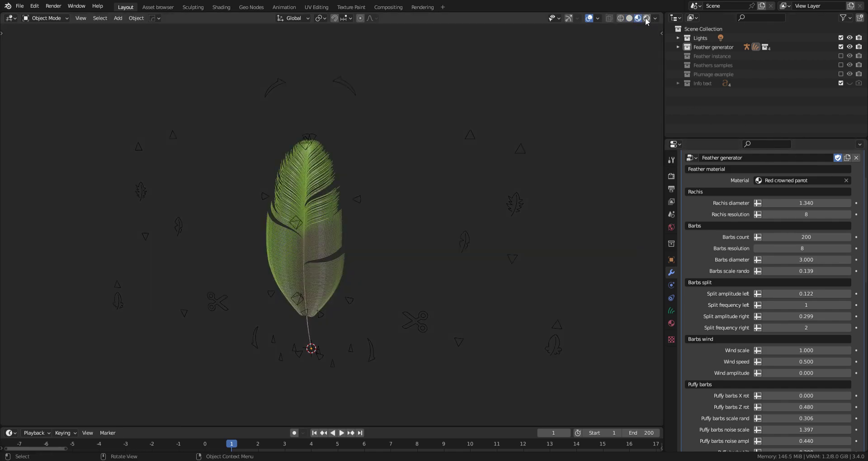
{"action": "left_click", "coordinate": [647, 19]}
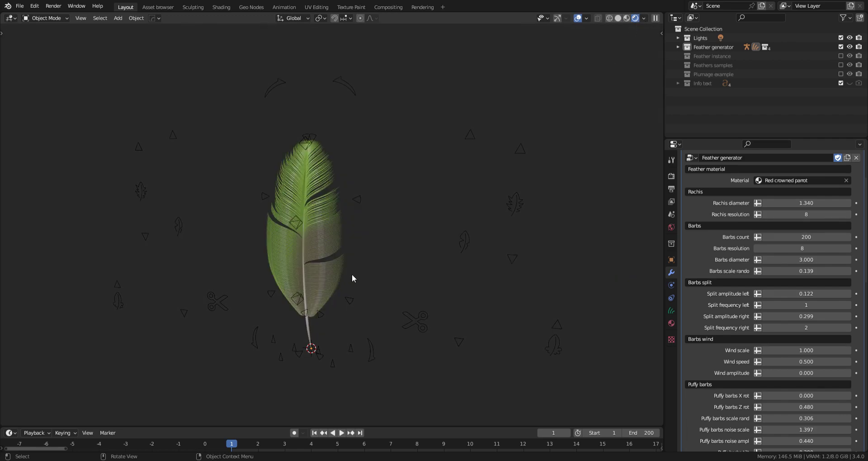
{"action": "left_click", "coordinate": [795, 203]}
{"action": "type", "text": "2.25"}
{"action": "key", "text": "Return"}
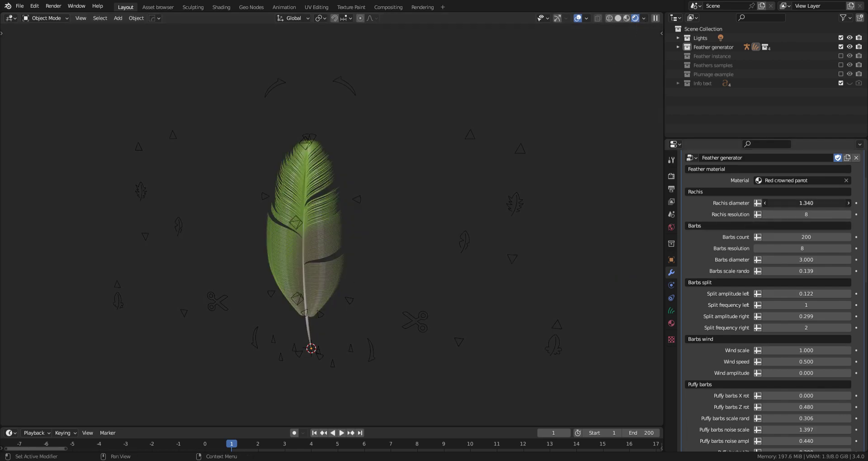
{"action": "left_click_drag", "start_coordinate": [806, 203], "coordinate": [834, 203]}
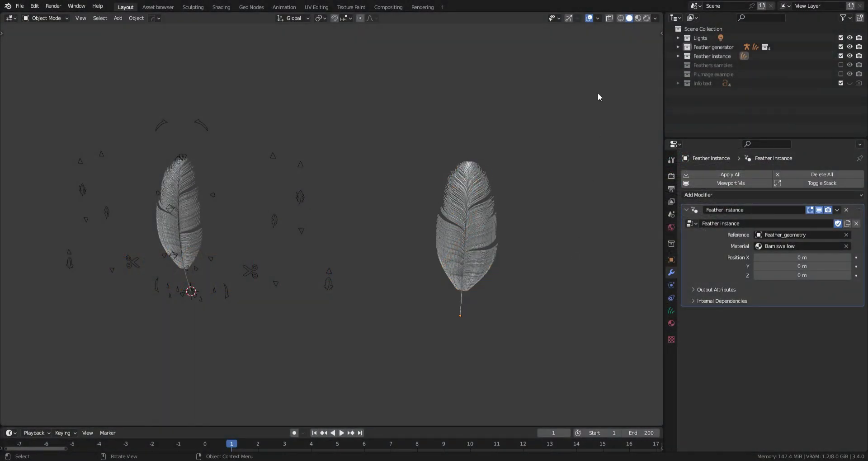
- Give the Feather instance the Cedar waxwing material and reset its position offsets to 0 m
{"action": "left_click", "coordinate": [637, 18]}
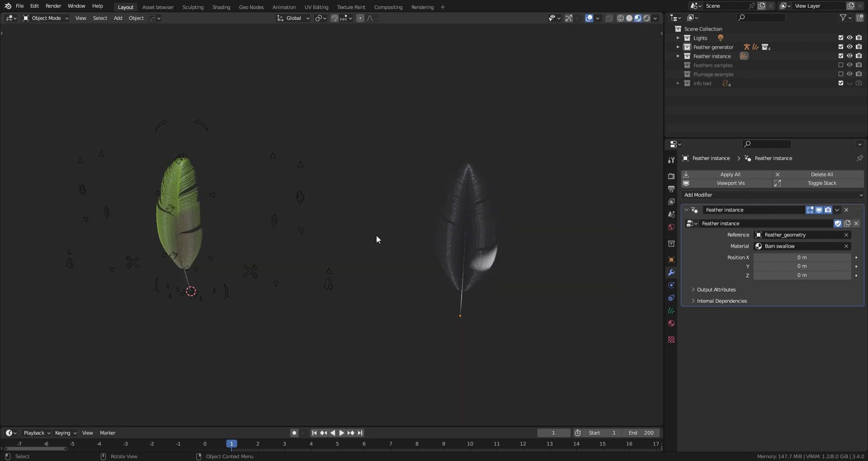
{"action": "left_click", "coordinate": [809, 246]}
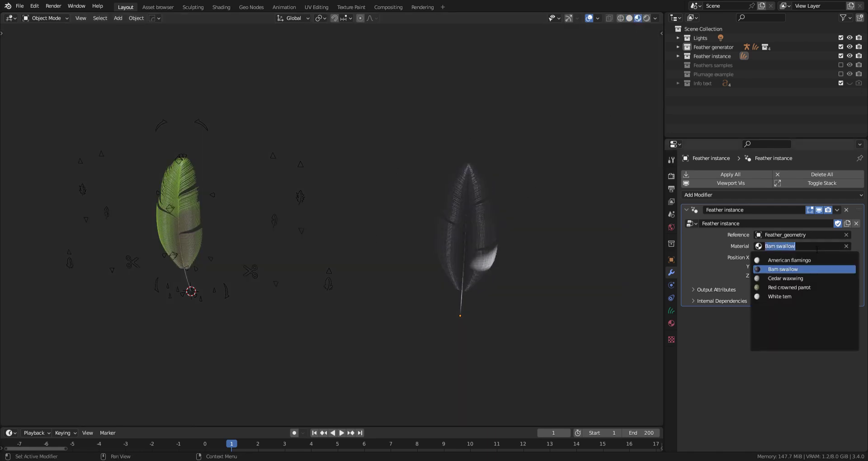
{"action": "left_click", "coordinate": [796, 277]}
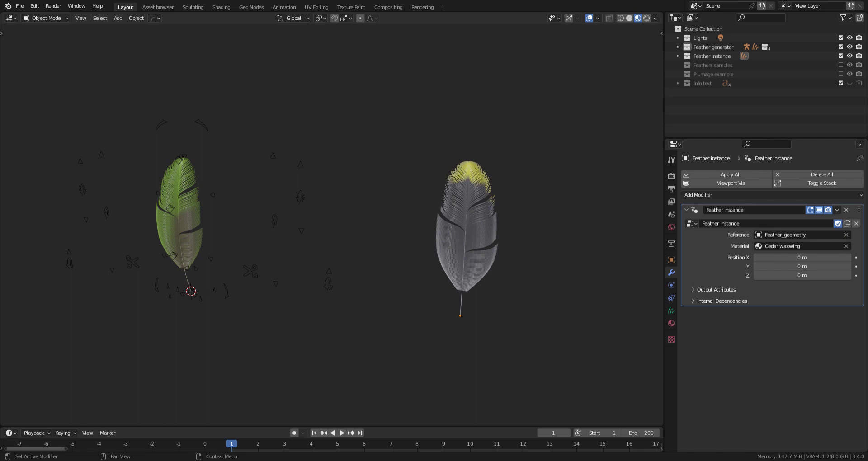
{"action": "left_click_drag", "start_coordinate": [770, 257], "coordinate": [771, 274]}
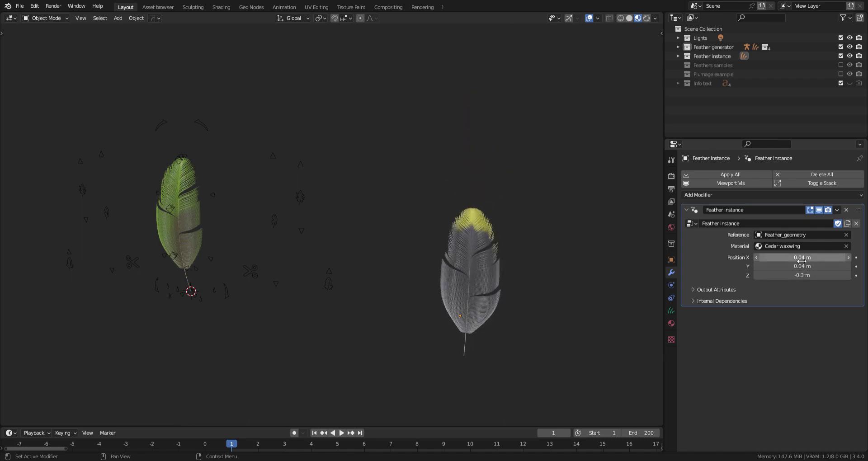
{"action": "key", "text": "BackSpace"}
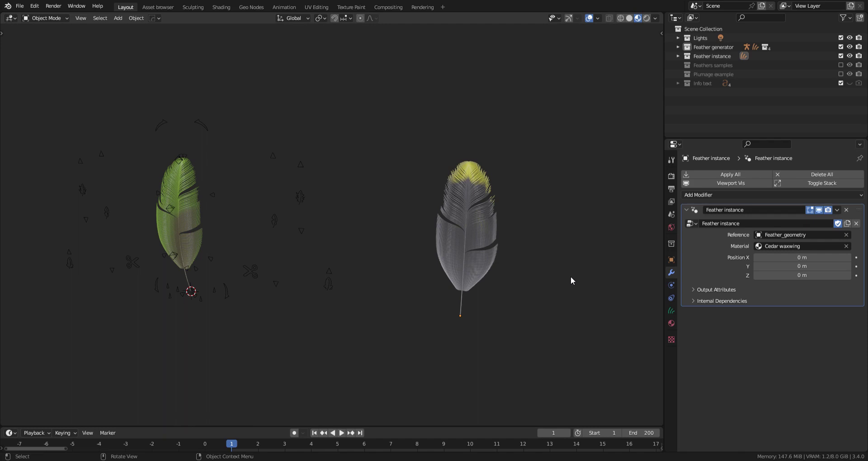
- Duplicate the right feather along X and give the copy the American flamingo material
{"action": "left_click", "coordinate": [467, 249]}
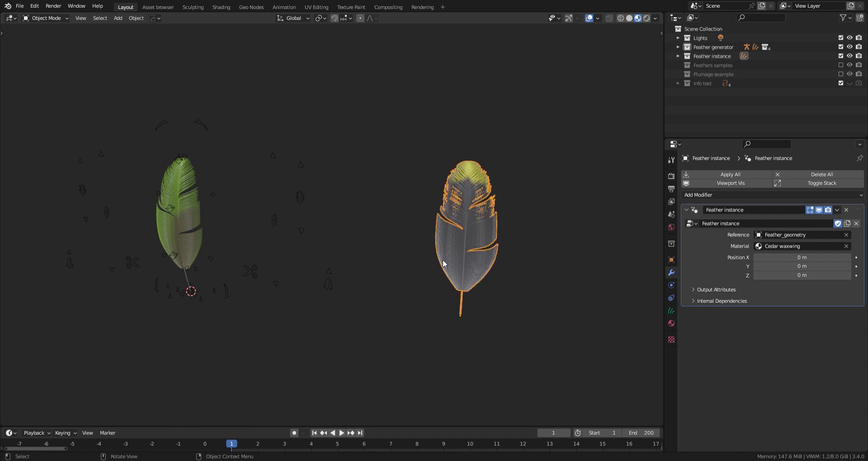
{"action": "key", "text": "shift+d"}
{"action": "key", "text": "x"}
{"action": "left_click", "coordinate": [654, 265]}
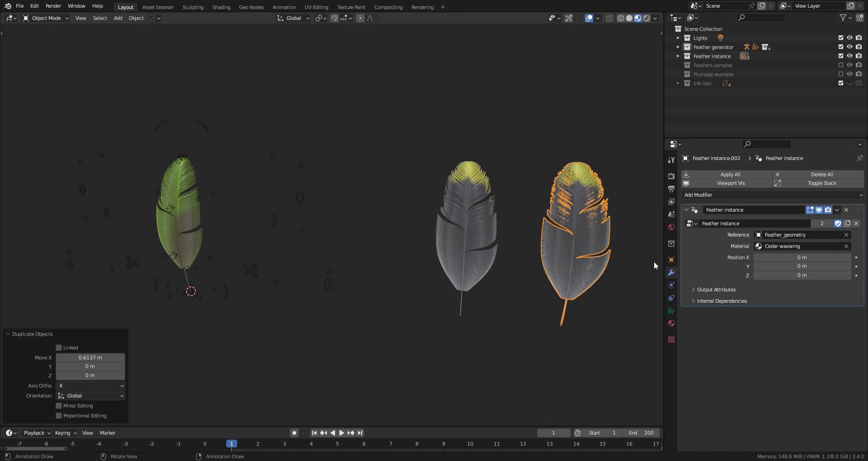
{"action": "left_click", "coordinate": [796, 246]}
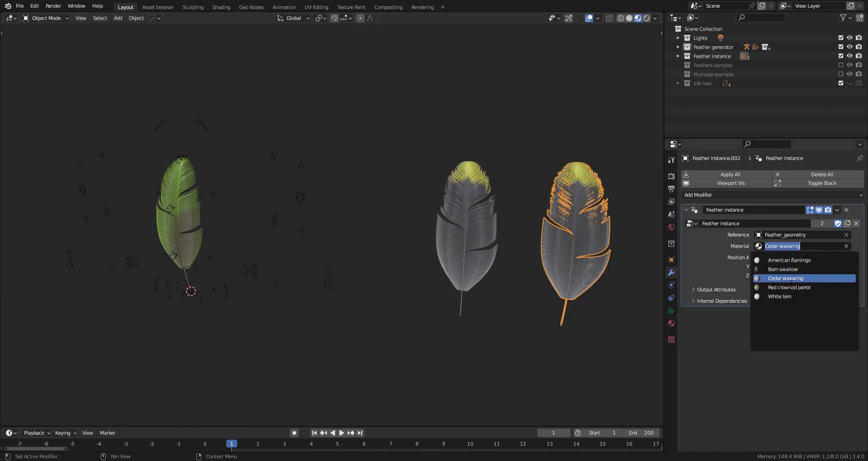
{"action": "left_click", "coordinate": [788, 260]}
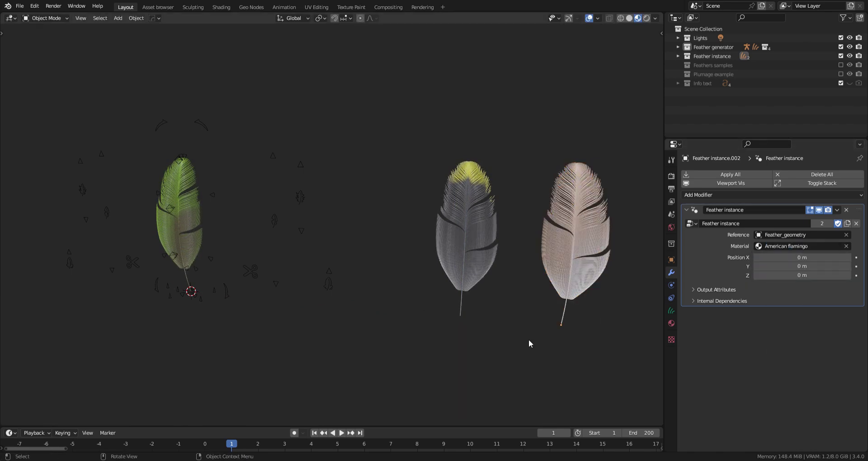
- Reframe the view and reposition the Feather_armature controls
{"action": "middle_click_drag", "start_coordinate": [528, 340], "coordinate": [343, 306]}
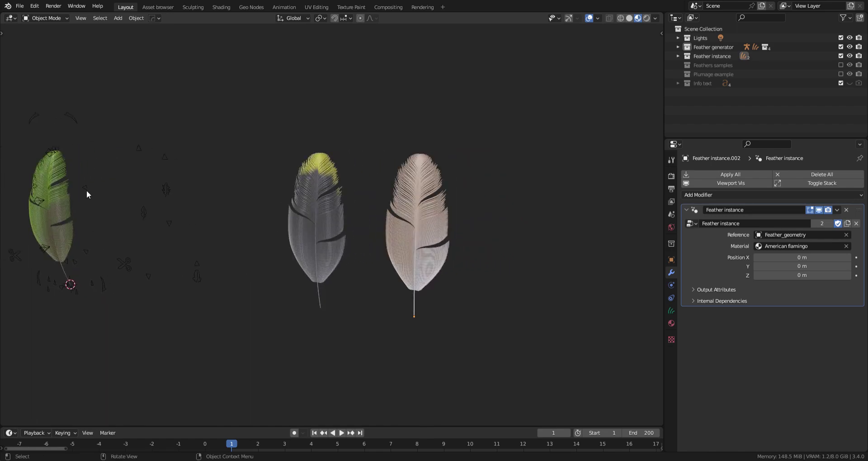
{"action": "middle_click_drag", "start_coordinate": [186, 296], "coordinate": [273, 281], "text": "shift"}
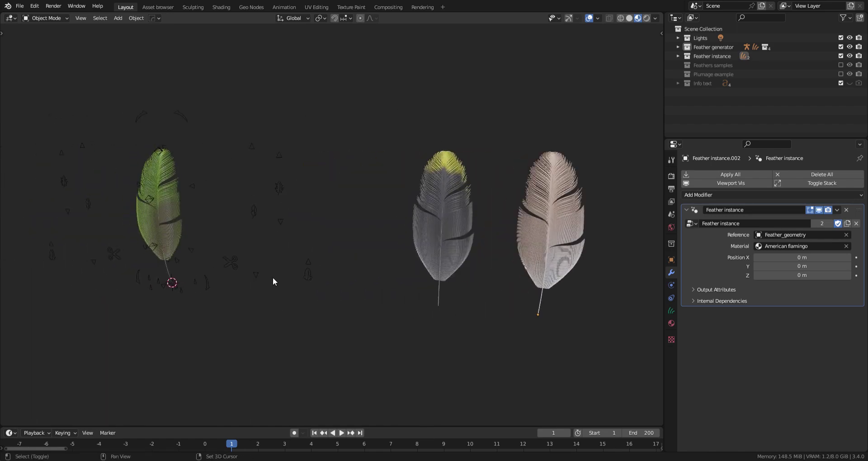
{"action": "left_click", "coordinate": [188, 187]}
{"action": "key", "text": "g"}
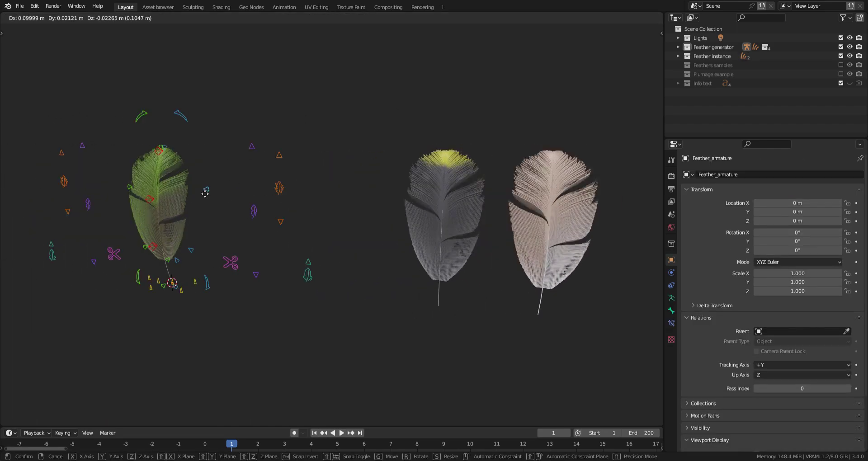
{"action": "left_click", "coordinate": [208, 188]}
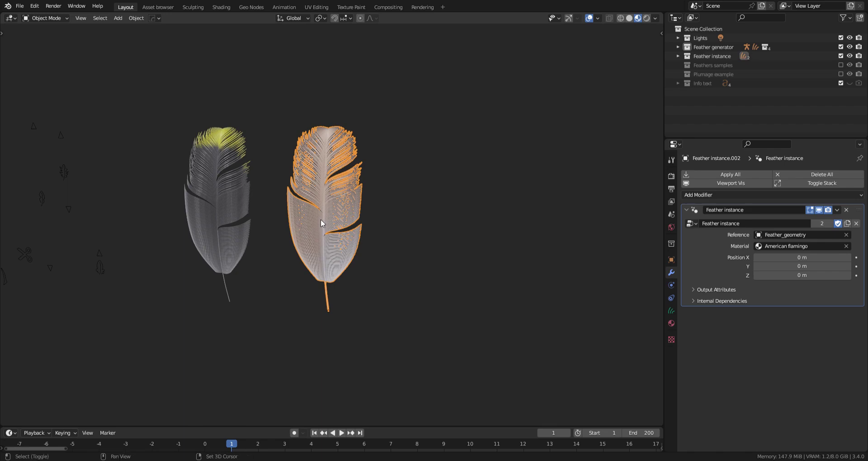
{"action": "key", "text": "shift+d"}
- Place the new feather copy to the right along X and select it
{"action": "key", "text": "x"}
{"action": "left_click", "coordinate": [454, 234]}
{"action": "left_click", "coordinate": [394, 278]}
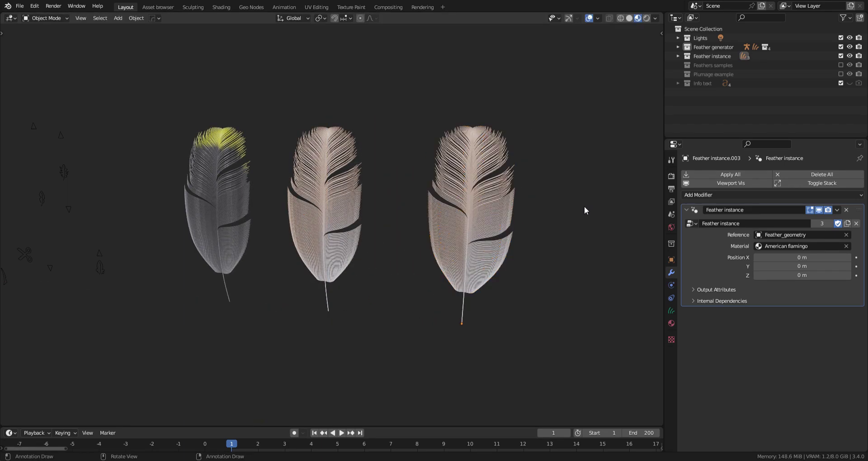
{"action": "left_click", "coordinate": [500, 223]}
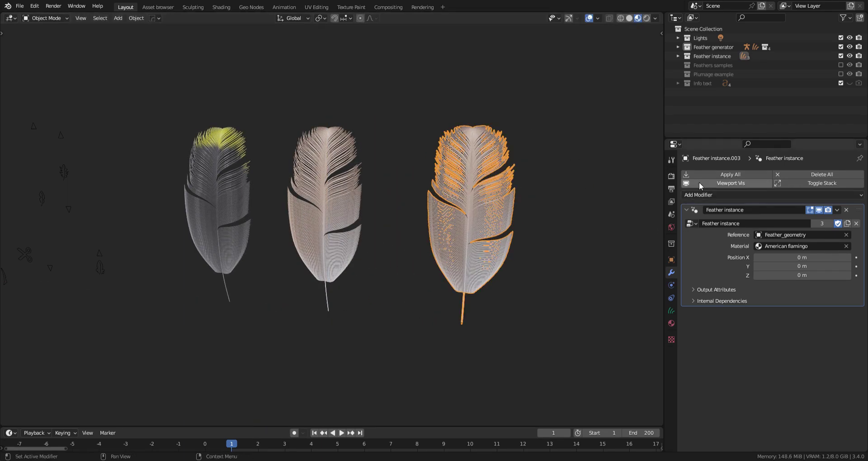
- Apply its Feather instance modifier and switch to curves Sculpt Mode
{"action": "left_click", "coordinate": [837, 210]}
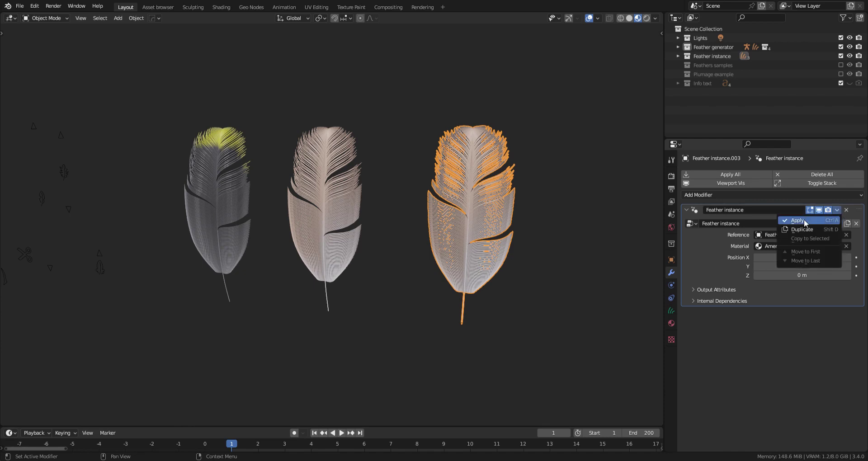
{"action": "left_click", "coordinate": [803, 220]}
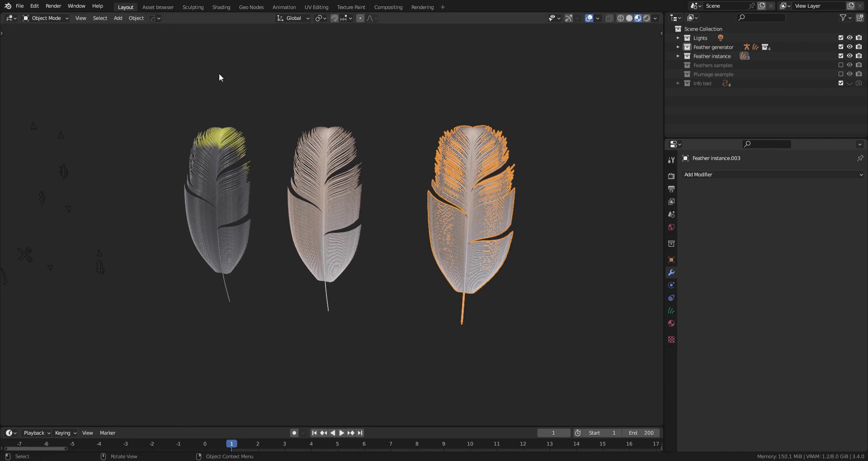
{"action": "left_click", "coordinate": [42, 20]}
{"action": "left_click", "coordinate": [41, 39]}
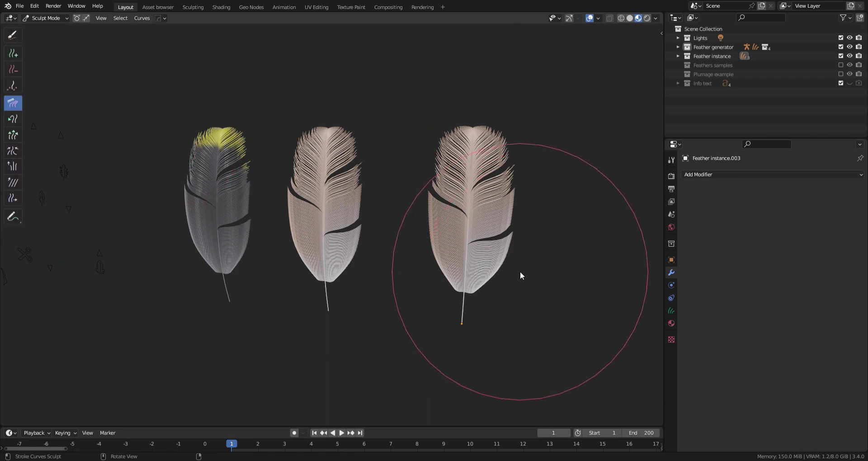
- Shrink the comb brush and comb the right feather's lower strands into bulges and a rightward zigzag
{"action": "key", "text": "f"}
{"action": "left_click", "coordinate": [487, 270]}
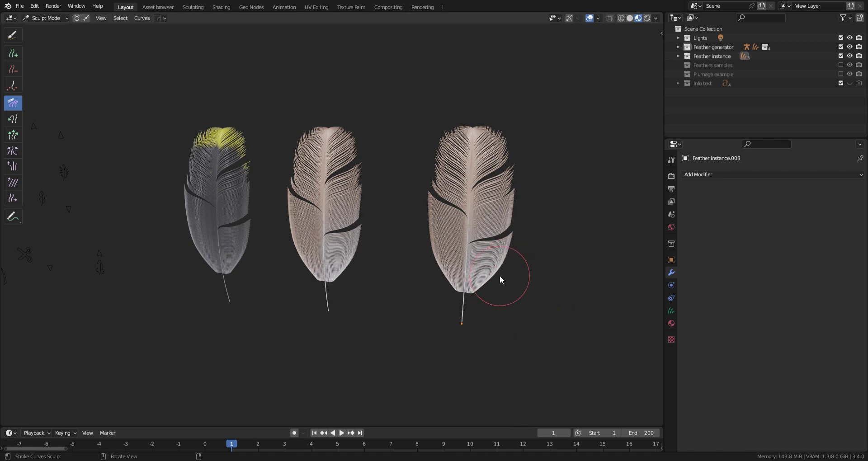
{"action": "mouse_move", "coordinate": [500, 275]}
{"action": "left_mouse_down"}
{"action": "mouse_move", "coordinate": [508, 213]}
{"action": "mouse_move", "coordinate": [499, 287]}
{"action": "left_mouse_up"}
{"action": "mouse_move", "coordinate": [406, 267]}
{"action": "left_mouse_down"}
{"action": "mouse_move", "coordinate": [424, 263]}
{"action": "mouse_move", "coordinate": [432, 192]}
{"action": "left_mouse_up"}
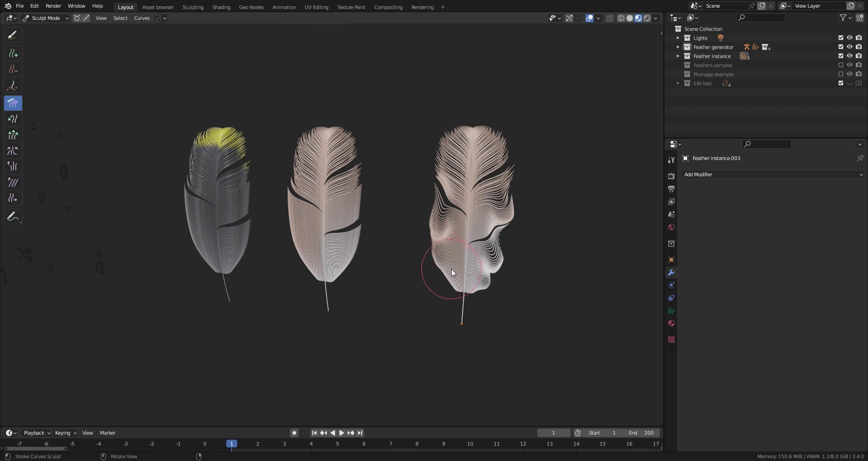
{"action": "mouse_move", "coordinate": [451, 277]}
{"action": "left_mouse_down"}
{"action": "mouse_move", "coordinate": [505, 276]}
{"action": "mouse_move", "coordinate": [425, 272]}
{"action": "mouse_move", "coordinate": [515, 273]}
{"action": "left_mouse_up"}
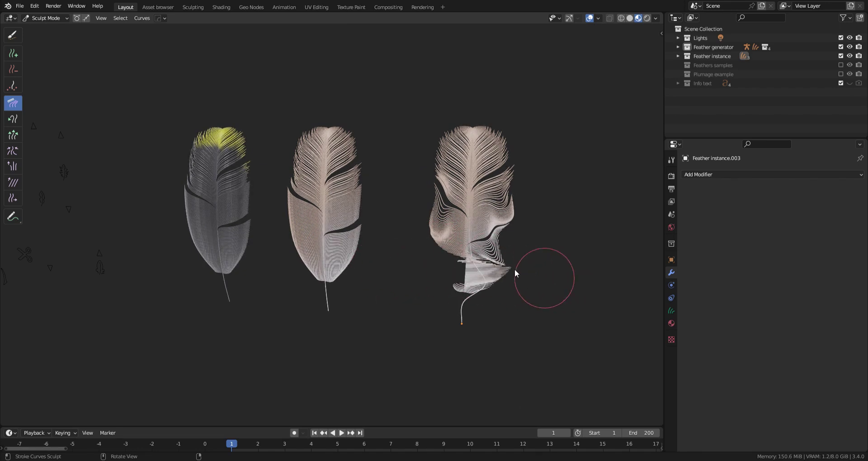
{"action": "mouse_move", "coordinate": [490, 248]}
{"action": "left_mouse_down"}
{"action": "mouse_move", "coordinate": [523, 229]}
{"action": "mouse_move", "coordinate": [573, 261]}
{"action": "left_mouse_up"}
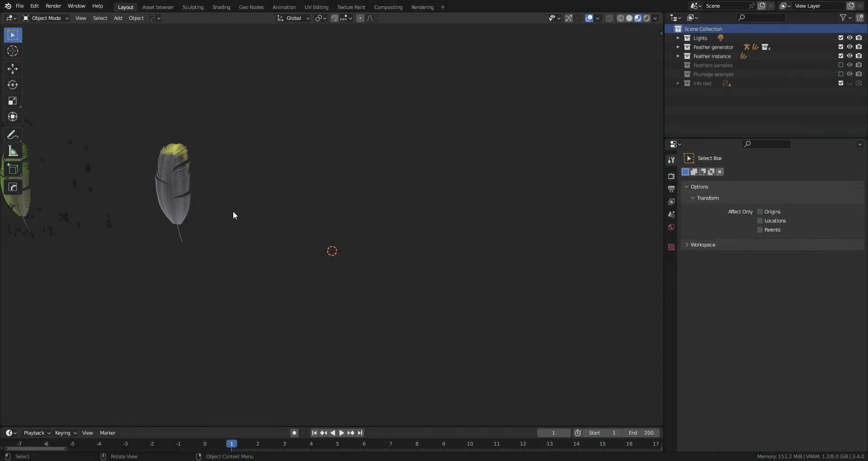
- Add a Suzanne monkey mesh smoothed with level 3 subdivision
{"action": "key", "text": "shift+a"}
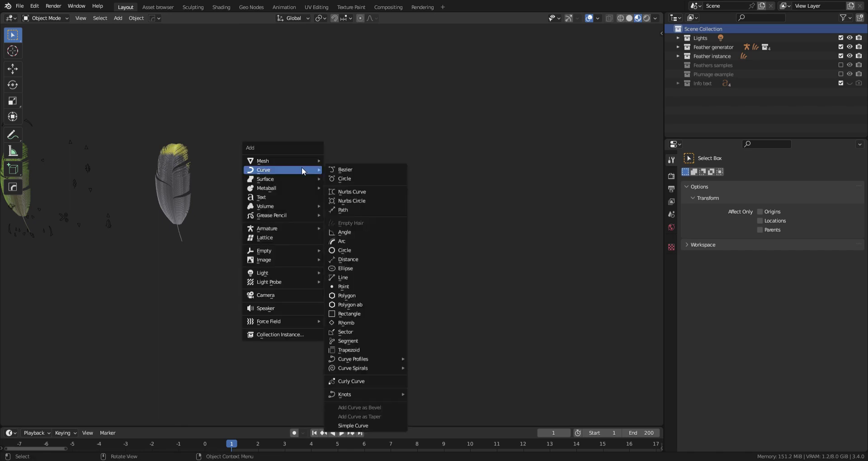
{"action": "mouse_move", "coordinate": [295, 161]}
{"action": "left_click", "coordinate": [347, 255]}
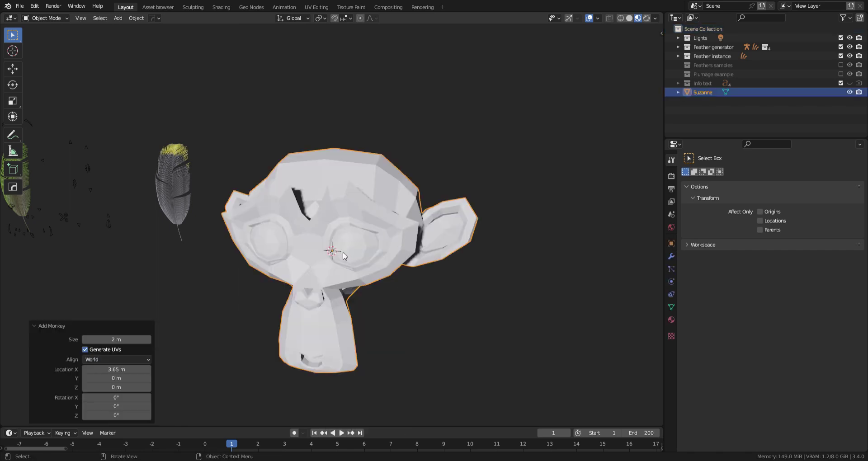
{"action": "key", "text": "ctrl+3"}
- UV-unwrap Suzanne in Edit Mode and return to Object Mode
{"action": "key", "text": "Tab"}
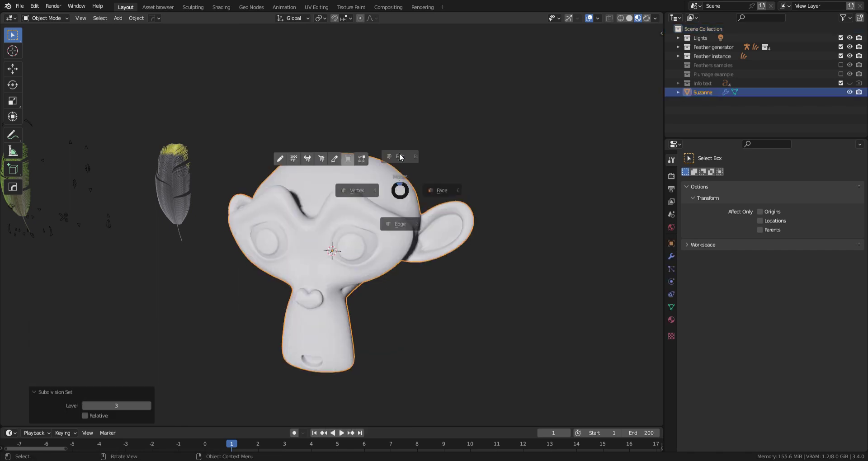
{"action": "left_click", "coordinate": [395, 171]}
{"action": "key", "text": "u"}
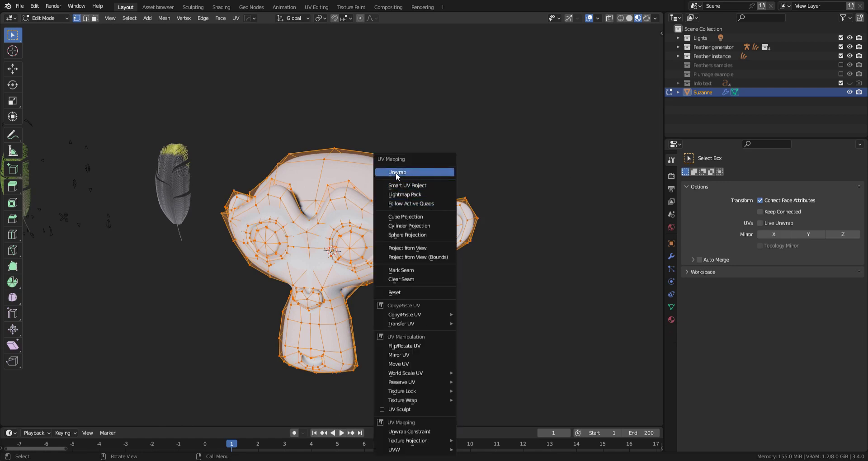
{"action": "left_click", "coordinate": [396, 175]}
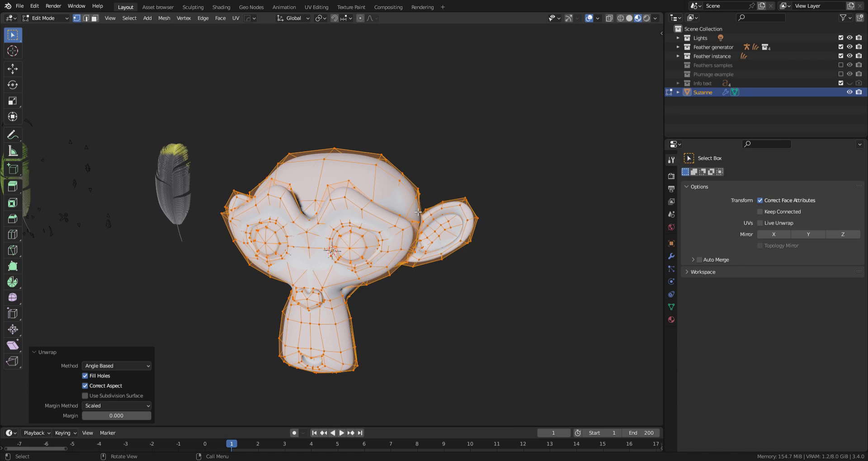
{"action": "key", "text": "Tab"}
{"action": "left_click", "coordinate": [407, 157]}
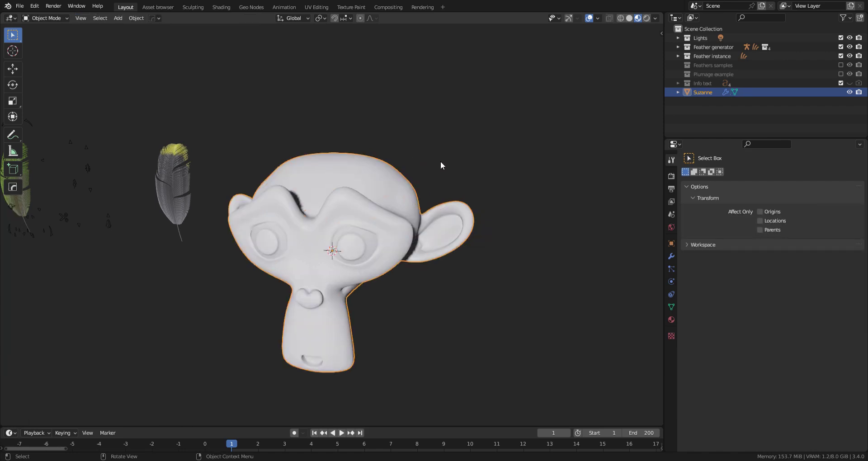
- Add an Empty Hair curves object on Suzanne
{"action": "key", "text": "shift+a"}
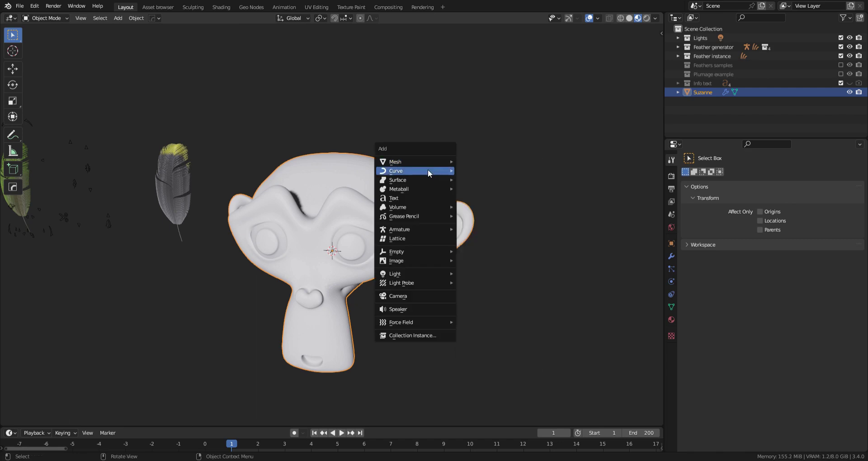
{"action": "mouse_move", "coordinate": [428, 170]}
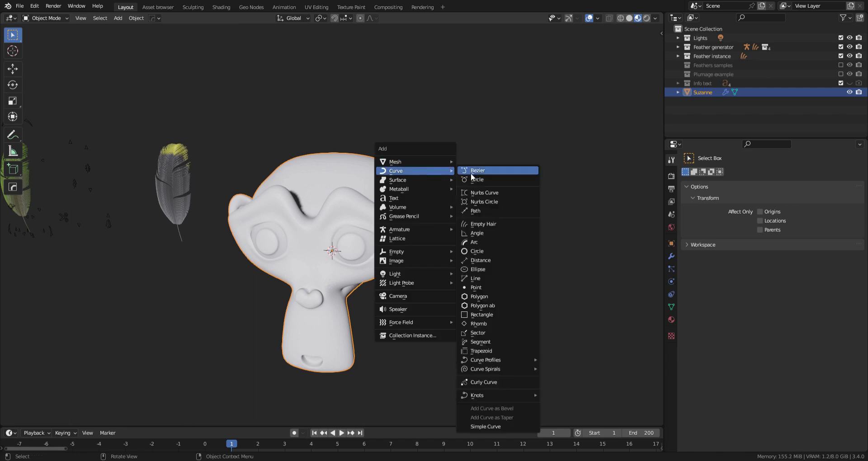
{"action": "left_click", "coordinate": [487, 223]}
- Give the Curves modifier the NUJA Plumage node group with Suzanne as target mesh
{"action": "left_click", "coordinate": [677, 92]}
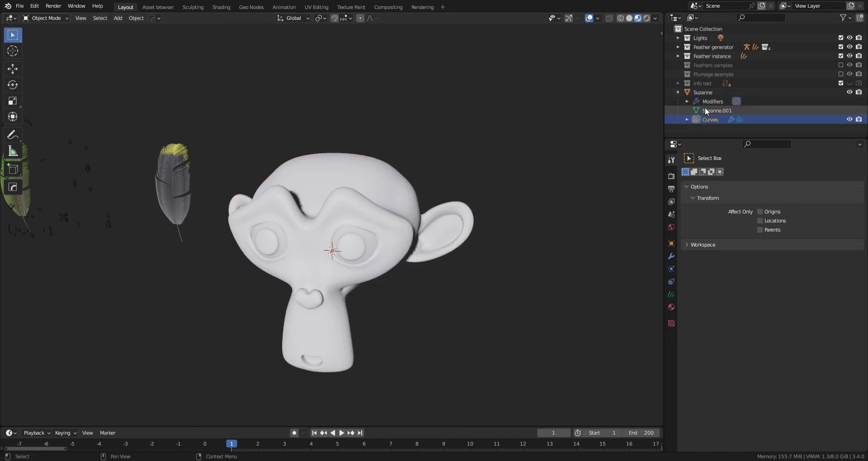
{"action": "left_click", "coordinate": [671, 255]}
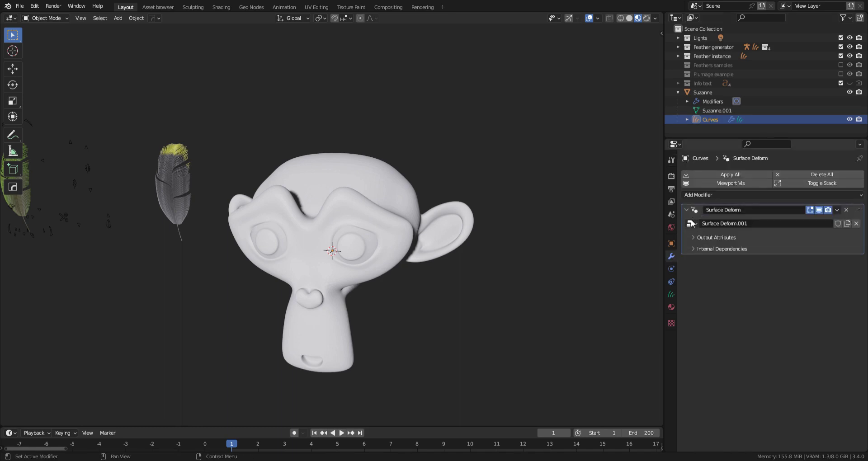
{"action": "left_click", "coordinate": [690, 223]}
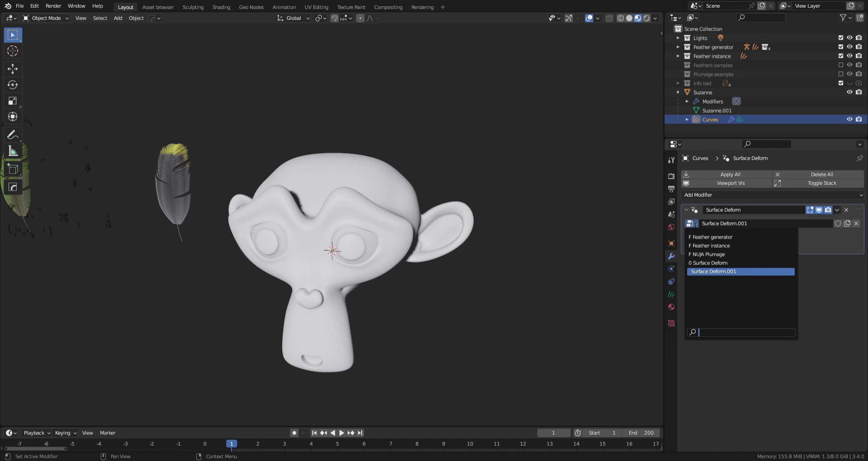
{"action": "left_click", "coordinate": [720, 255]}
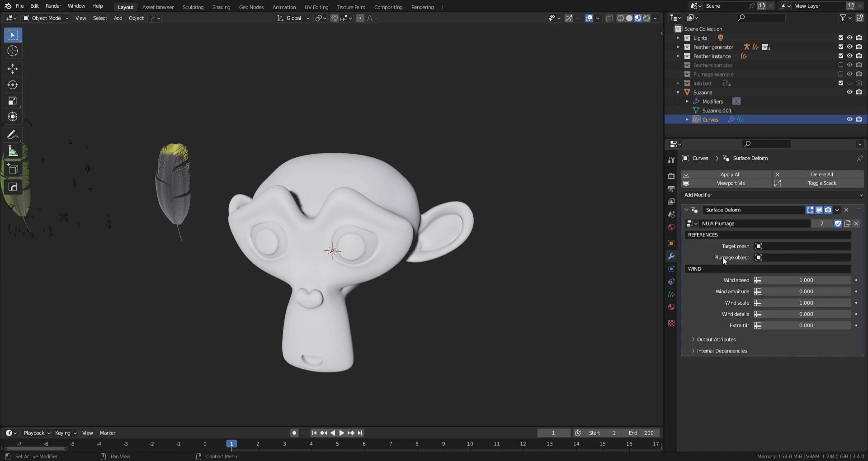
{"action": "left_click", "coordinate": [773, 245]}
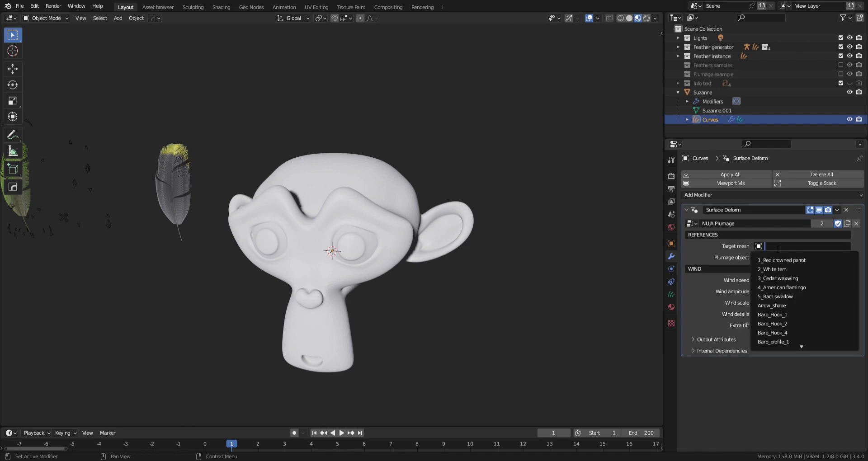
{"action": "type", "text": "suz"}
{"action": "key", "text": "Return"}
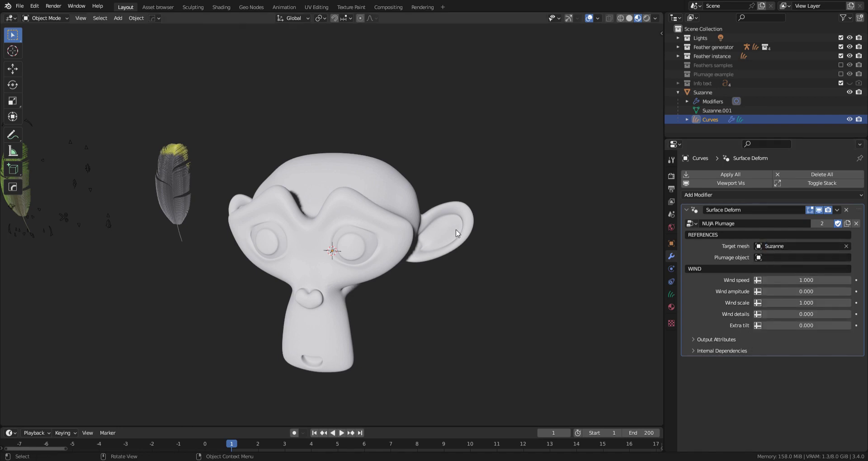
- Set the plumage modifier's Plumage object to Feather instance
{"action": "left_click", "coordinate": [157, 167]}
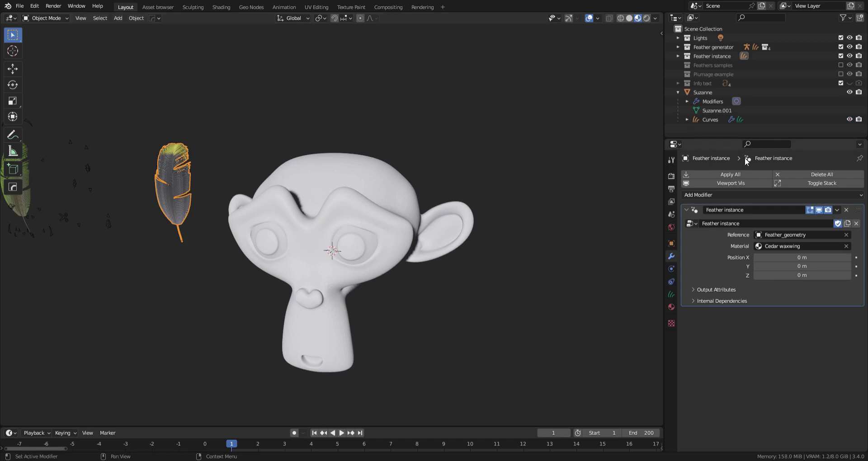
{"action": "left_click", "coordinate": [377, 203]}
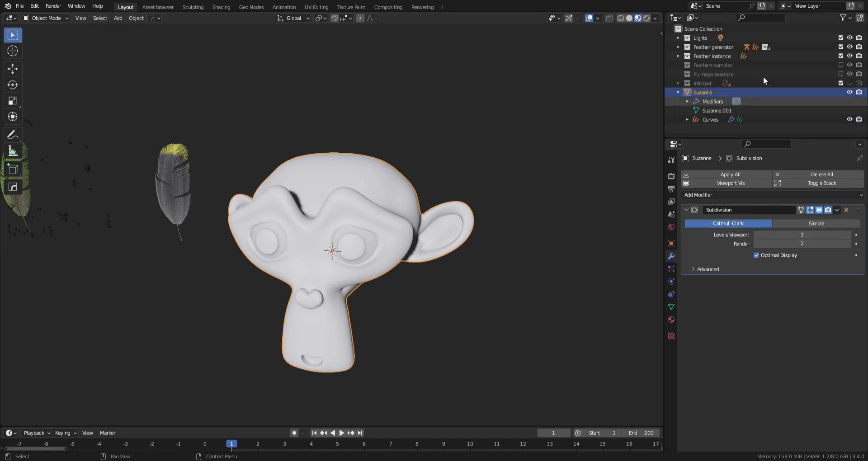
{"action": "left_click", "coordinate": [711, 121]}
{"action": "left_click", "coordinate": [782, 257]}
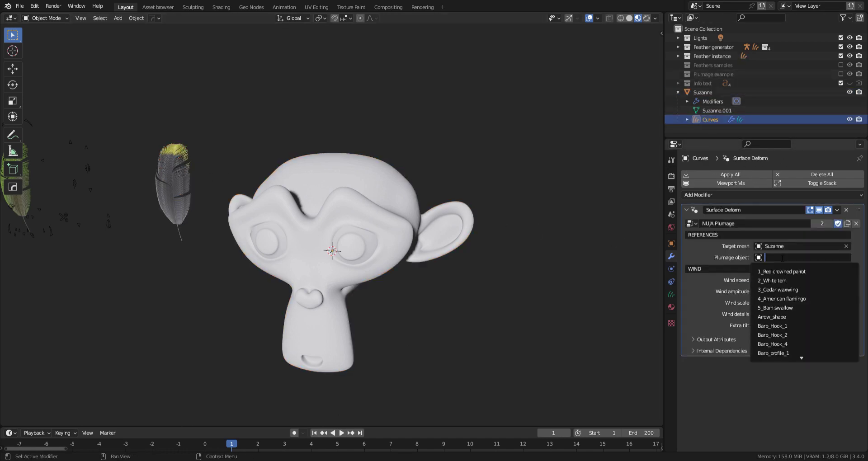
{"action": "type", "text": "feat"}
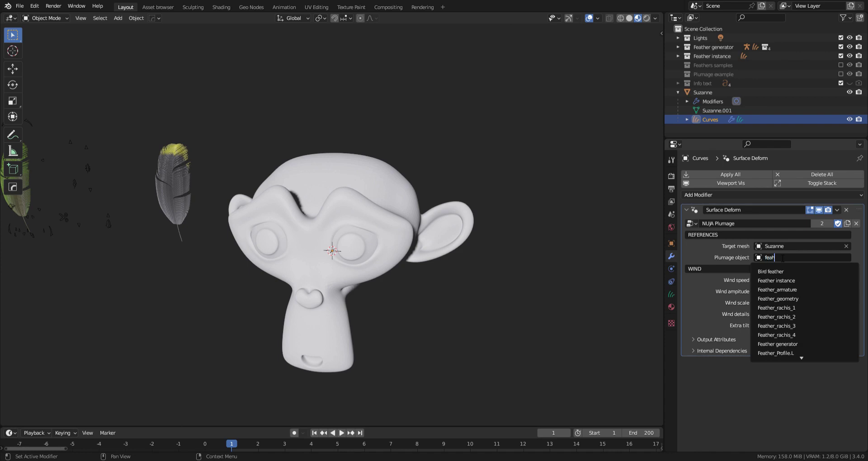
{"action": "key", "text": "Down"}
{"action": "key", "text": "Down"}
{"action": "key", "text": "Return"}
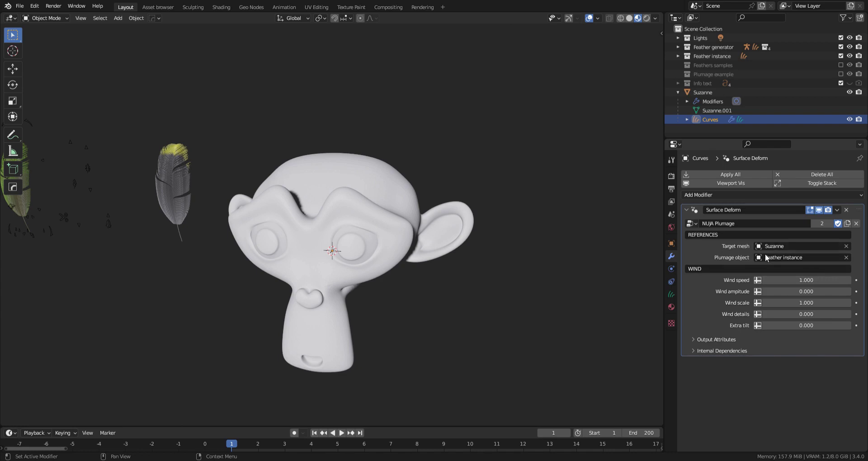
- Rename the Curves object to Plumage.001
{"action": "double_click", "coordinate": [710, 120]}
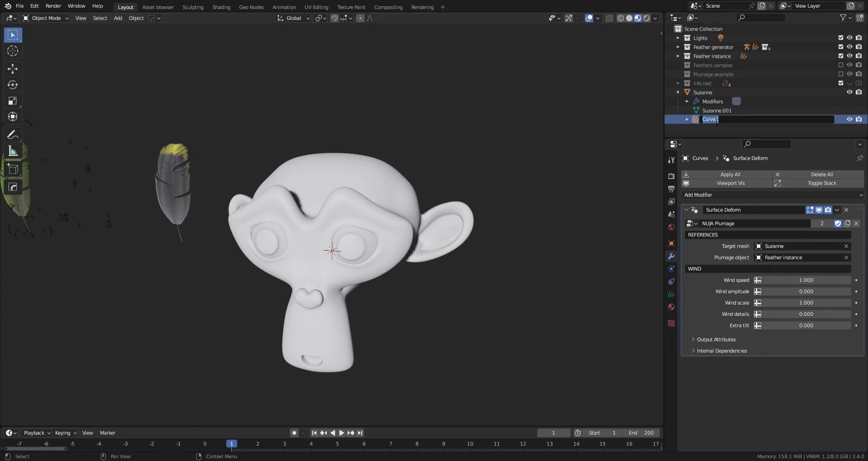
{"action": "type", "text": "Plumage"}
{"action": "key", "text": "Return"}
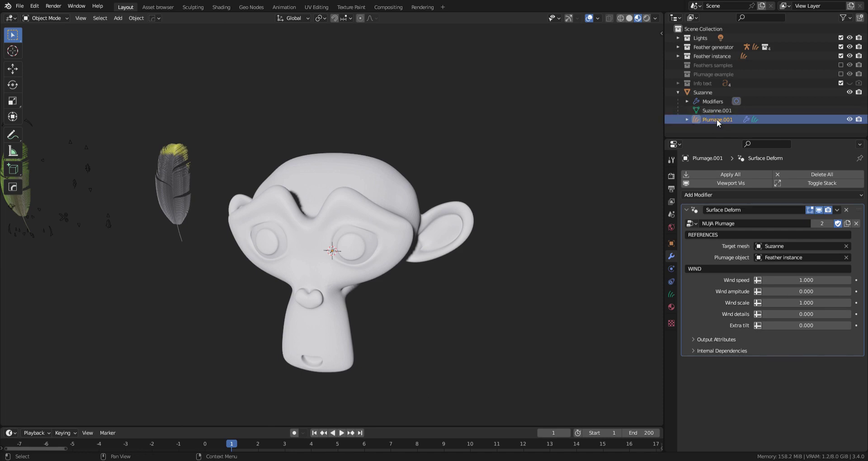
{"action": "key", "text": "ctrl+Tab"}
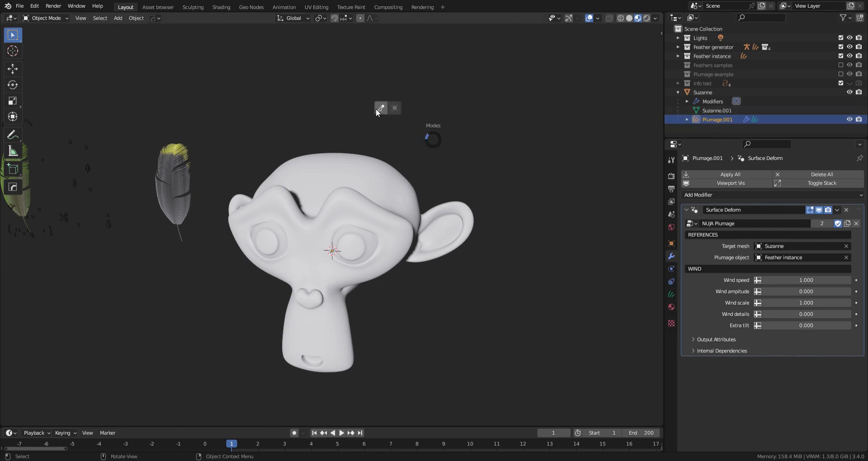
- Put Plumage.001 into curves Sculpt Mode and lower the Add brush's points per curve to 3
{"action": "left_click", "coordinate": [381, 108]}
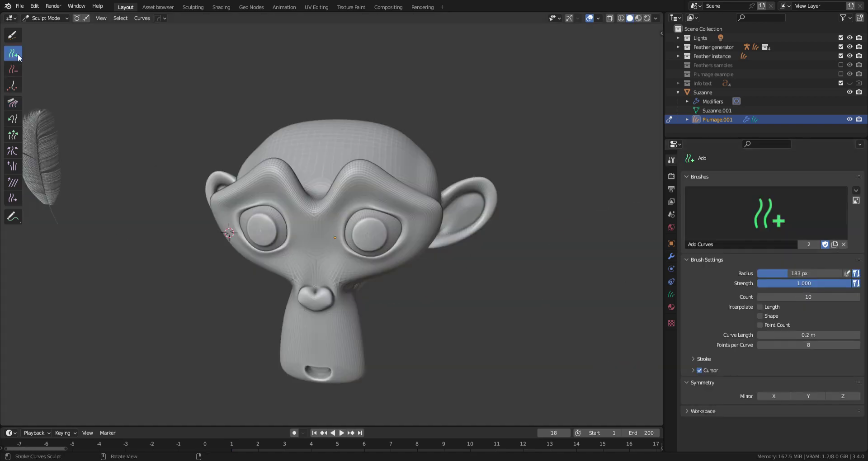
{"action": "left_click", "coordinate": [758, 345]}
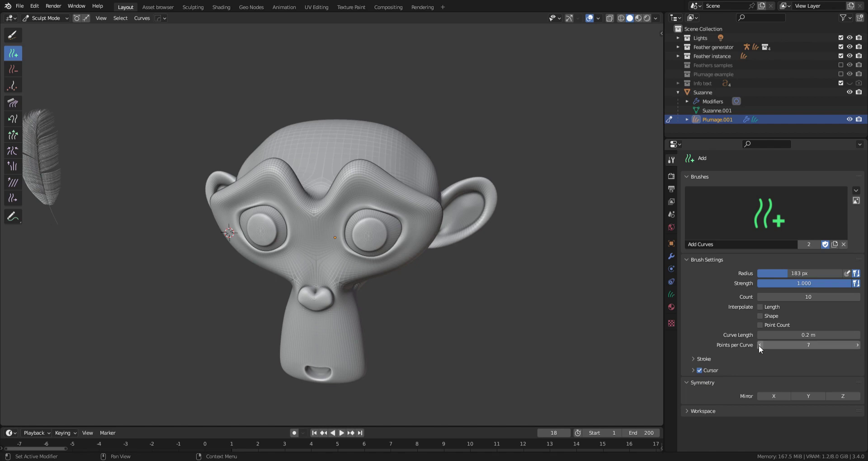
{"action": "left_click", "coordinate": [759, 345]}
{"action": "left_click", "coordinate": [758, 345]}
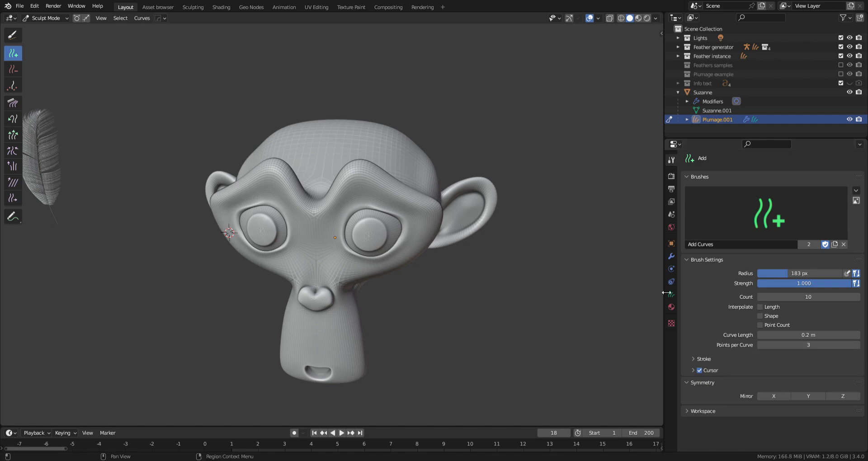
- Set the Add brush radius to 82 px and paint feathers across the top and right of Suzanne's head
{"action": "key", "text": "f"}
{"action": "left_click", "coordinate": [340, 142]}
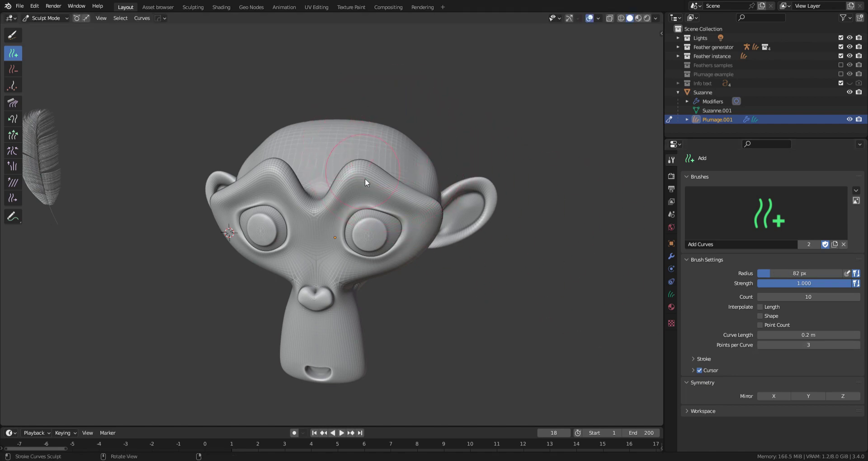
{"action": "middle_click_drag", "start_coordinate": [365, 178], "coordinate": [376, 224]}
{"action": "middle_click_drag", "start_coordinate": [447, 296], "coordinate": [435, 232], "text": "shift"}
{"action": "mouse_move", "coordinate": [436, 232]}
{"action": "left_mouse_down"}
{"action": "mouse_move", "coordinate": [381, 164]}
{"action": "mouse_move", "coordinate": [311, 216]}
{"action": "mouse_move", "coordinate": [362, 203]}
{"action": "mouse_move", "coordinate": [271, 179]}
{"action": "mouse_move", "coordinate": [403, 203]}
{"action": "mouse_move", "coordinate": [415, 162]}
{"action": "mouse_move", "coordinate": [394, 167]}
{"action": "left_mouse_up"}
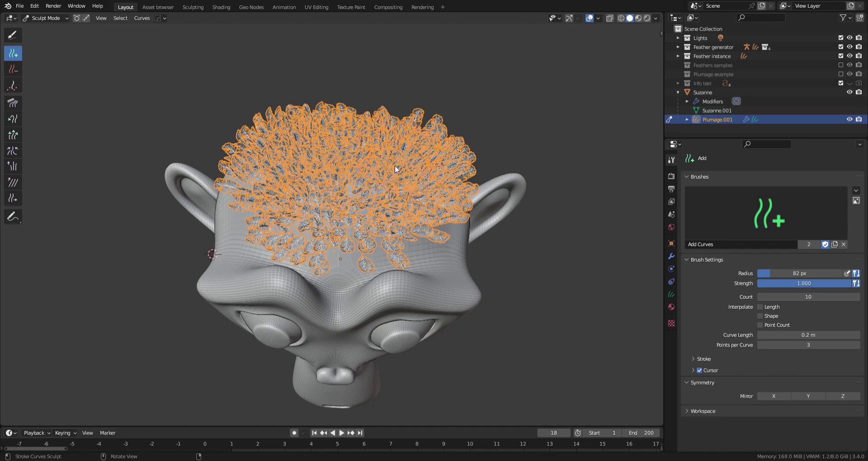
{"action": "mouse_move", "coordinate": [364, 175]}
{"action": "middle_mouse_down"}
{"action": "mouse_move", "coordinate": [327, 142]}
{"action": "mouse_move", "coordinate": [293, 82]}
{"action": "mouse_move", "coordinate": [381, 237]}
{"action": "mouse_move", "coordinate": [363, 253]}
{"action": "mouse_move", "coordinate": [376, 275]}
{"action": "mouse_move", "coordinate": [474, 150]}
{"action": "middle_mouse_up"}
- Hide the viewport overlays and zoom out to view the head from the side
{"action": "left_click", "coordinate": [589, 18]}
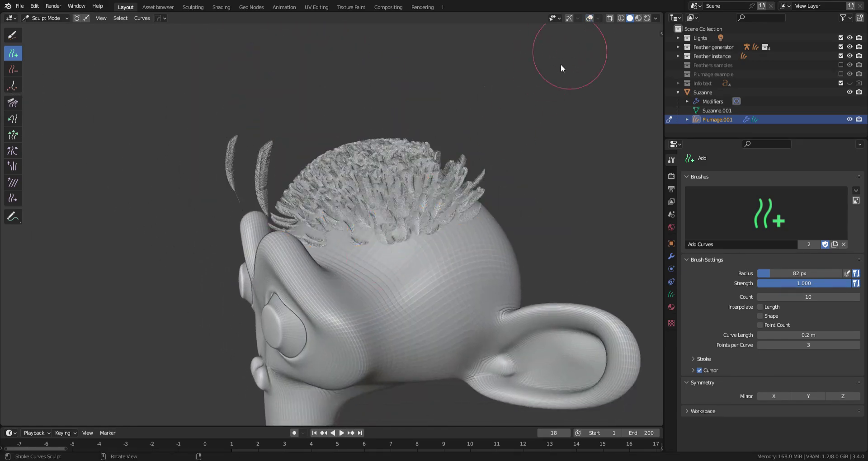
{"action": "scroll", "coordinate": [446, 183], "scroll_direction": "up", "scroll_amount": 3}
{"action": "middle_click_drag", "start_coordinate": [383, 192], "coordinate": [373, 197]}
- Switch to the Comb brush at 201 px radius and comb the crown feathers back
{"action": "left_click", "coordinate": [13, 103]}
{"action": "key", "text": "f"}
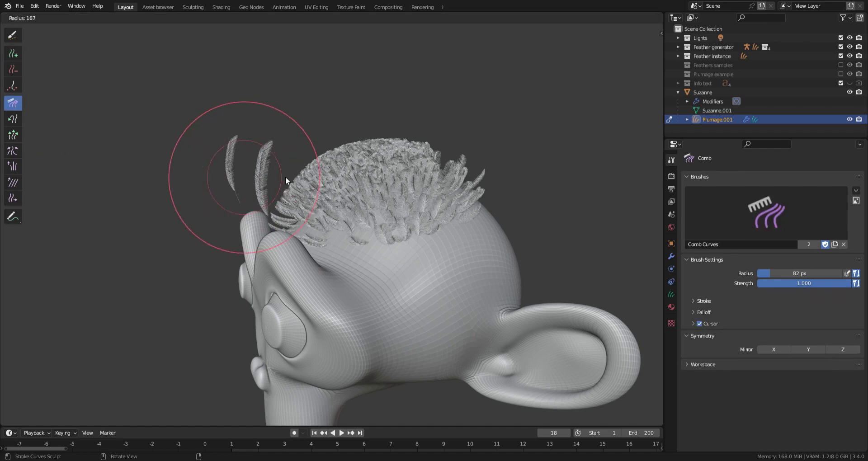
{"action": "left_click", "coordinate": [278, 210]}
{"action": "middle_click_drag", "start_coordinate": [278, 210], "coordinate": [236, 224]}
{"action": "mouse_move", "coordinate": [252, 211]}
{"action": "left_mouse_down"}
{"action": "mouse_move", "coordinate": [406, 185]}
{"action": "mouse_move", "coordinate": [302, 170]}
{"action": "mouse_move", "coordinate": [313, 209]}
{"action": "mouse_move", "coordinate": [413, 207]}
{"action": "left_mouse_up"}
- Comb the crest's left feather tips down, checking the crest from several angles
{"action": "middle_click_drag", "start_coordinate": [413, 207], "coordinate": [424, 243]}
{"action": "middle_click_drag", "start_coordinate": [223, 207], "coordinate": [380, 240]}
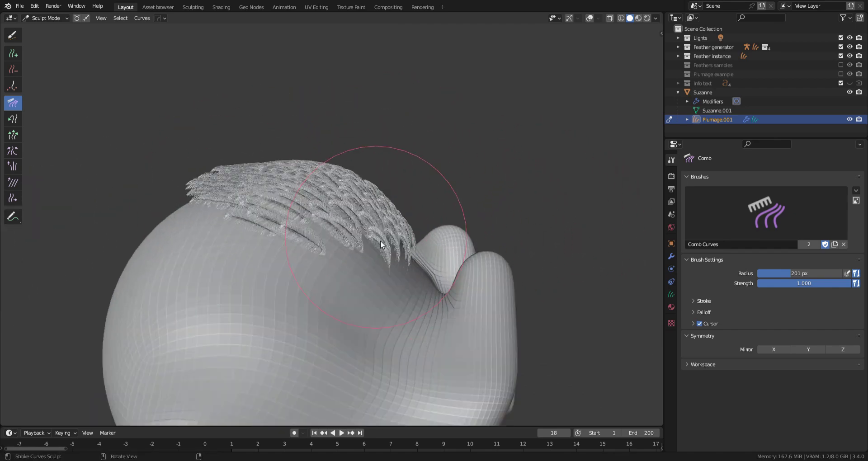
{"action": "left_click_drag", "start_coordinate": [327, 206], "coordinate": [157, 212]}
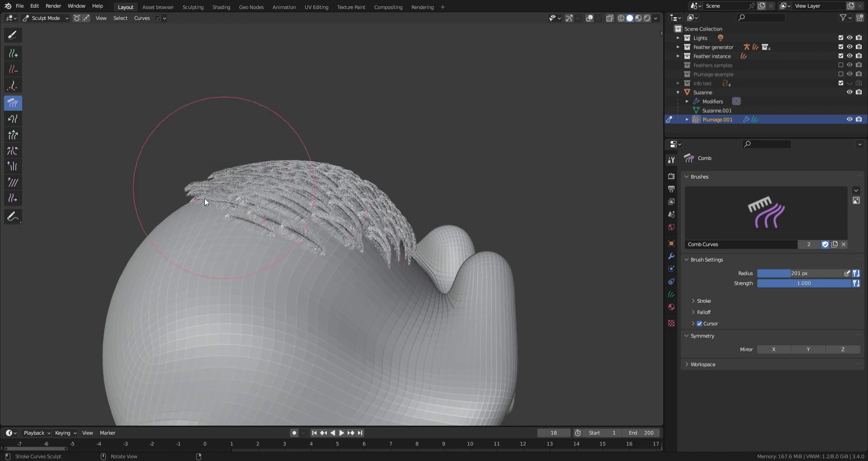
{"action": "middle_click_drag", "start_coordinate": [310, 231], "coordinate": [316, 201]}
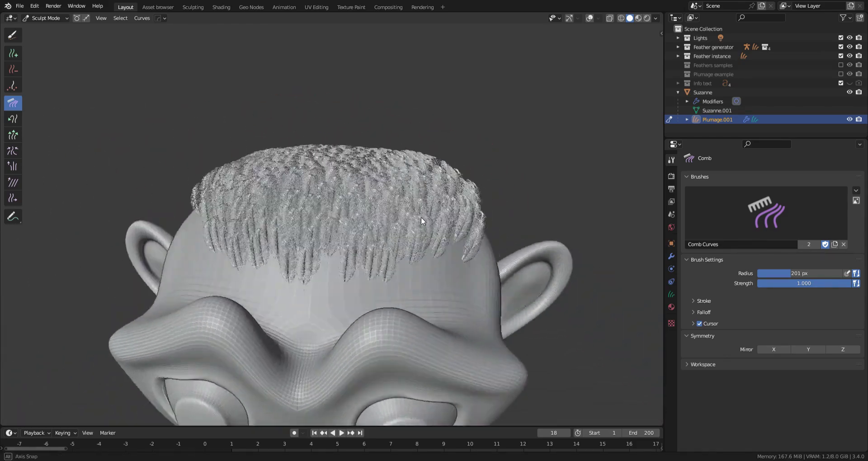
{"action": "middle_click_drag", "start_coordinate": [421, 217], "coordinate": [442, 216]}
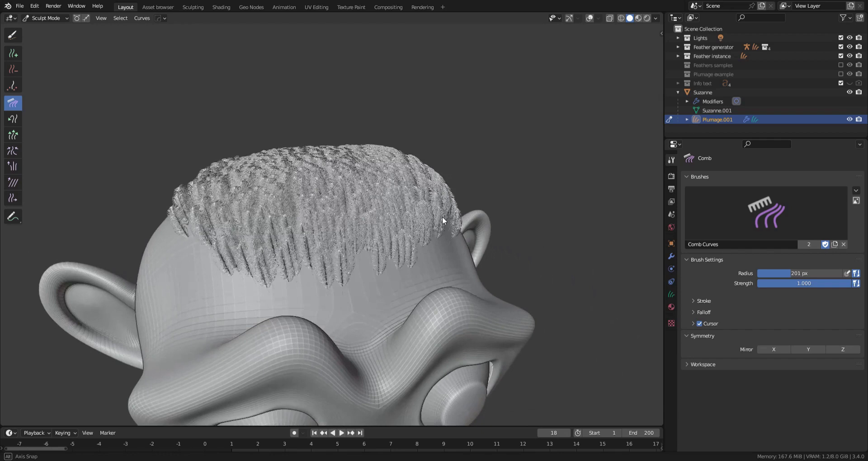
- Switch to the Grow/Shrink brush at 159 px radius and lengthen the right-side feathers
{"action": "left_click", "coordinate": [18, 137]}
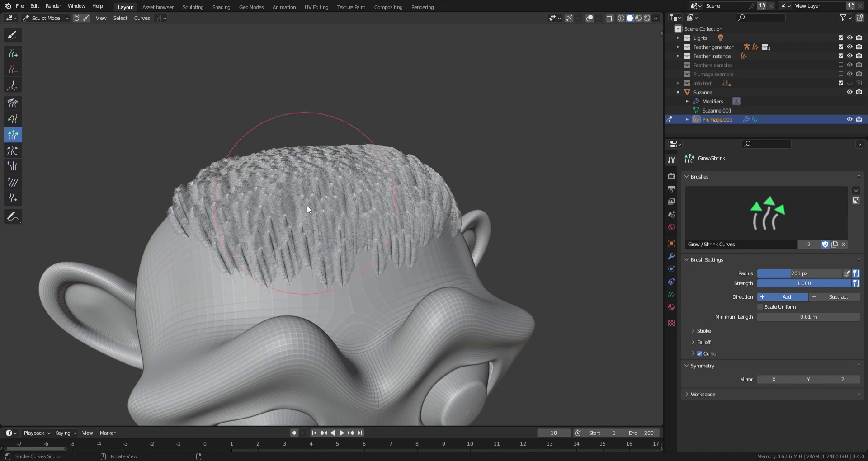
{"action": "middle_click_drag", "start_coordinate": [307, 205], "coordinate": [359, 237]}
{"action": "key", "text": "f"}
{"action": "left_click", "coordinate": [337, 227]}
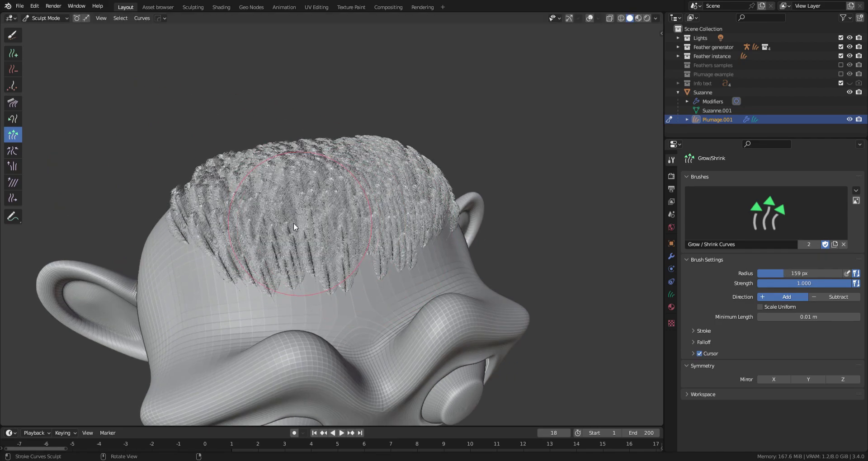
{"action": "middle_click_drag", "start_coordinate": [330, 229], "coordinate": [324, 231]}
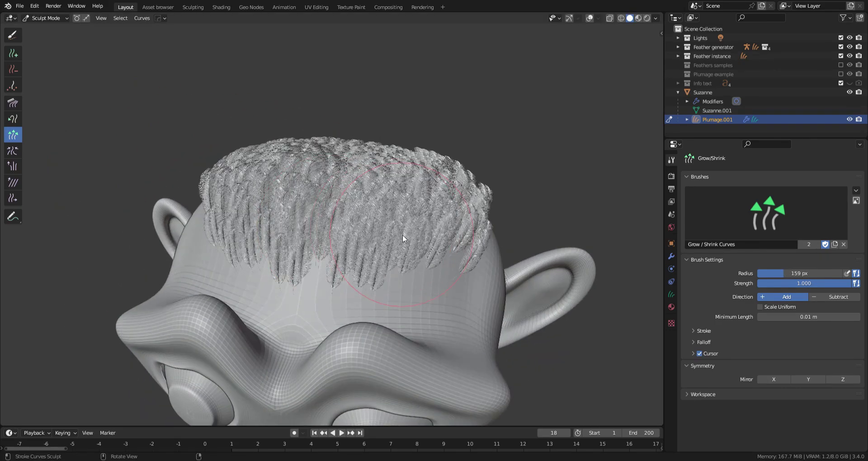
{"action": "left_click_drag", "start_coordinate": [402, 235], "coordinate": [446, 231]}
- Greatly lengthen the back feathers and grow those along the crest's edge
{"action": "middle_click_drag", "start_coordinate": [446, 230], "coordinate": [367, 220]}
{"action": "mouse_move", "coordinate": [470, 253]}
{"action": "left_mouse_down"}
{"action": "mouse_move", "coordinate": [487, 265]}
{"action": "mouse_move", "coordinate": [428, 282]}
{"action": "mouse_move", "coordinate": [406, 262]}
{"action": "left_mouse_up"}
{"action": "mouse_move", "coordinate": [406, 261]}
{"action": "middle_mouse_down"}
{"action": "mouse_move", "coordinate": [391, 253]}
{"action": "mouse_move", "coordinate": [281, 258]}
{"action": "middle_mouse_up"}
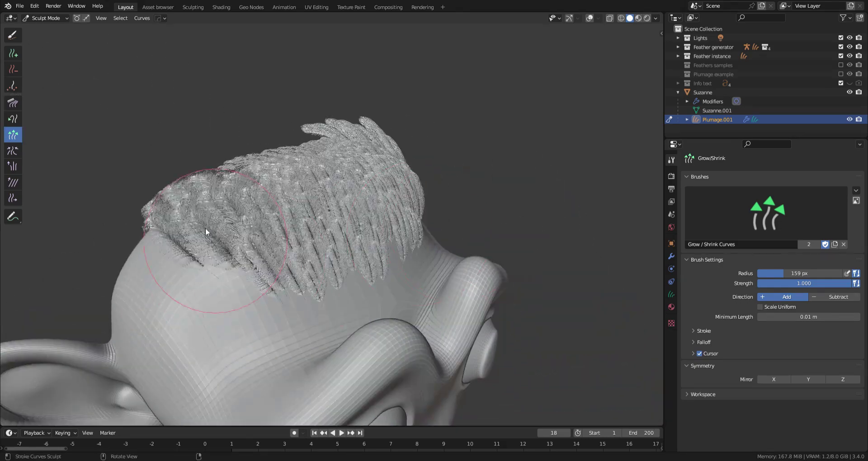
{"action": "left_click_drag", "start_coordinate": [205, 228], "coordinate": [207, 239]}
{"action": "mouse_move", "coordinate": [207, 240]}
{"action": "middle_mouse_down"}
{"action": "mouse_move", "coordinate": [285, 202]}
{"action": "mouse_move", "coordinate": [266, 177]}
{"action": "middle_mouse_up"}
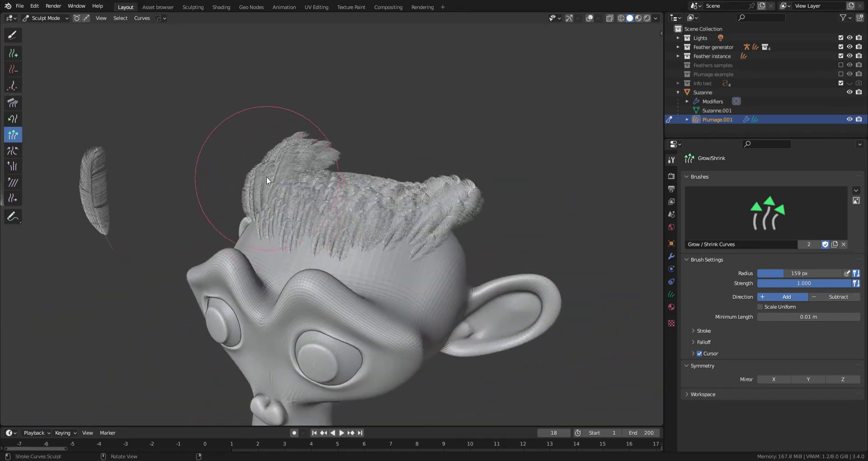
{"action": "key", "text": "ctrl+Tab"}
- Return to Object Mode, restore the overlays, and show Plumage.001's modifier settings
{"action": "left_click", "coordinate": [228, 147]}
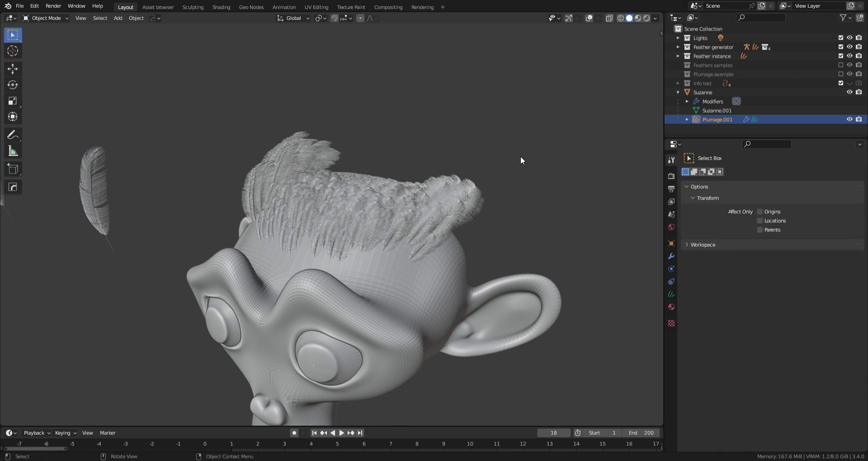
{"action": "left_click", "coordinate": [589, 18]}
{"action": "left_click", "coordinate": [671, 257]}
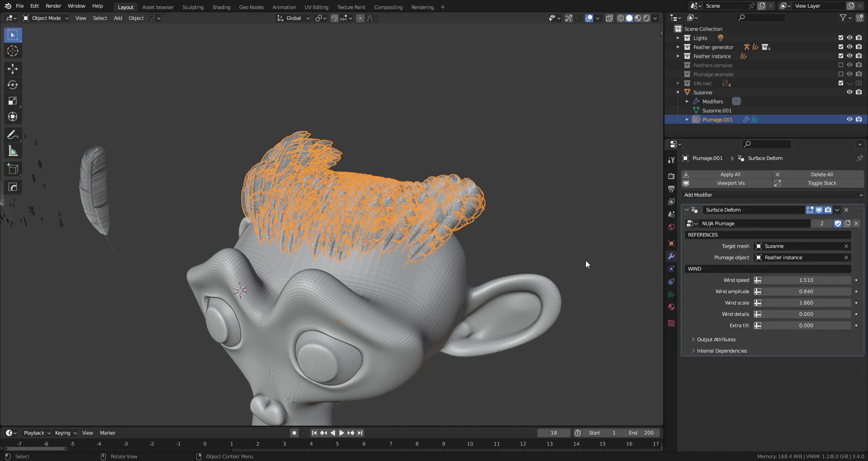
{"action": "left_click", "coordinate": [585, 259]}
- Set the wind amplitude to 0.860 and play the wind animation
{"action": "mouse_move", "coordinate": [806, 291]}
{"action": "left_mouse_down"}
{"action": "mouse_move", "coordinate": [768, 292]}
{"action": "mouse_move", "coordinate": [810, 294]}
{"action": "left_mouse_up"}
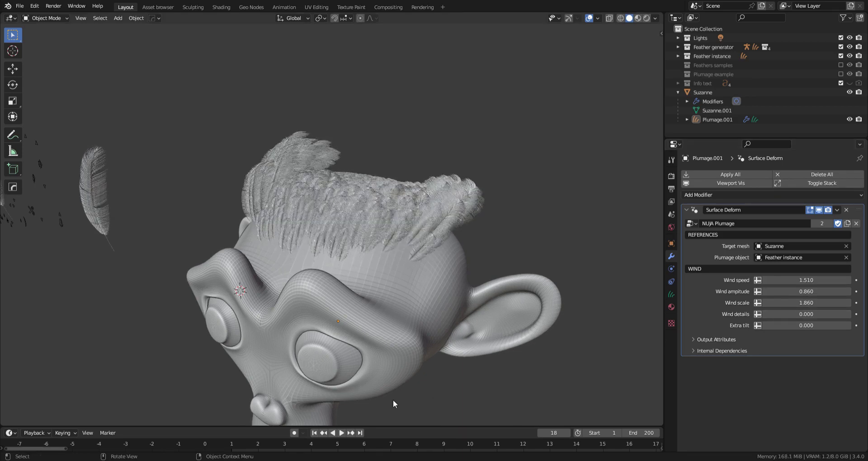
{"action": "middle_click_drag", "start_coordinate": [392, 399], "coordinate": [556, 315]}
{"action": "left_click", "coordinate": [342, 432]}
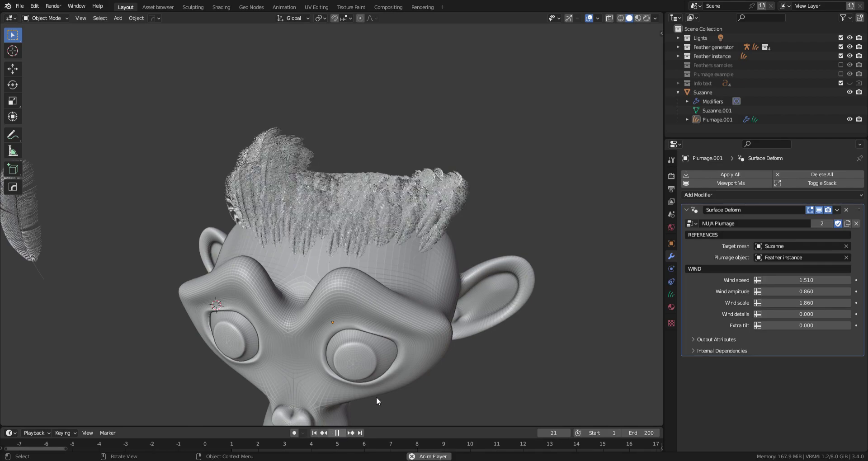
- Lower the wind scale to 0.960 and switch the viewport to Material Preview
{"action": "middle_click_drag", "start_coordinate": [446, 319], "coordinate": [443, 229]}
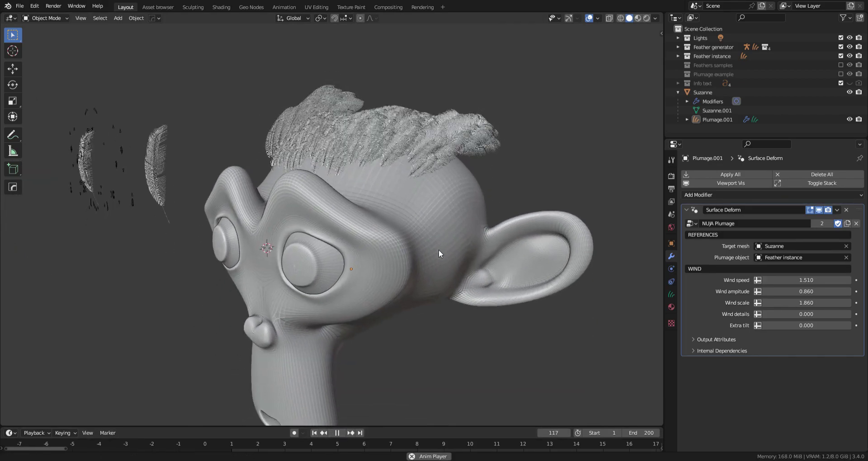
{"action": "scroll", "coordinate": [434, 255], "scroll_direction": "down", "scroll_amount": 2}
{"action": "mouse_move", "coordinate": [429, 261]}
{"action": "middle_mouse_down"}
{"action": "mouse_move", "coordinate": [432, 279]}
{"action": "mouse_move", "coordinate": [431, 265]}
{"action": "middle_mouse_up"}
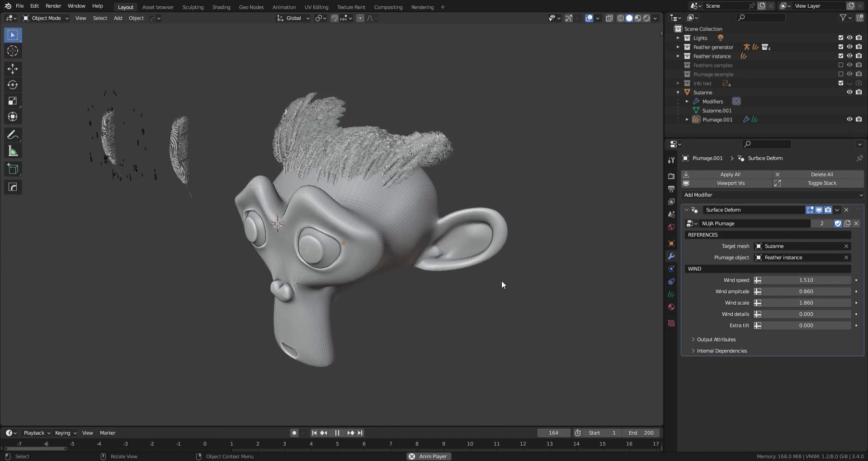
{"action": "left_click_drag", "start_coordinate": [806, 303], "coordinate": [805, 326]}
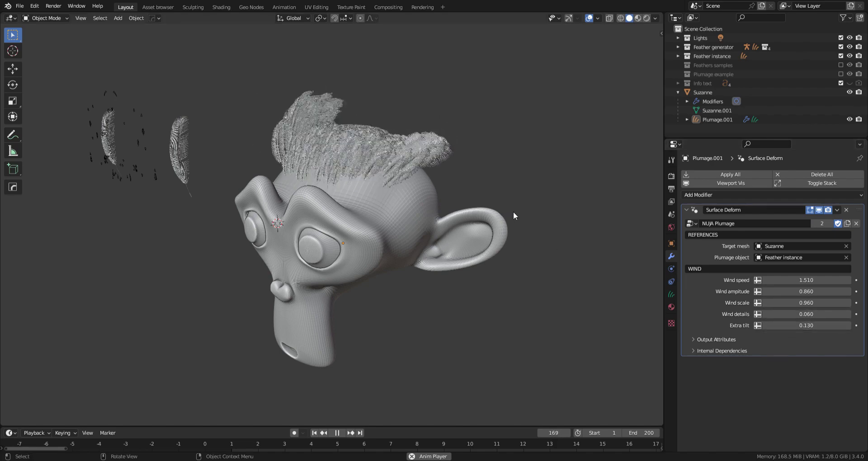
{"action": "left_click", "coordinate": [638, 21]}
- Stop the wind animation playback at frame 28
{"action": "key", "text": "space"}
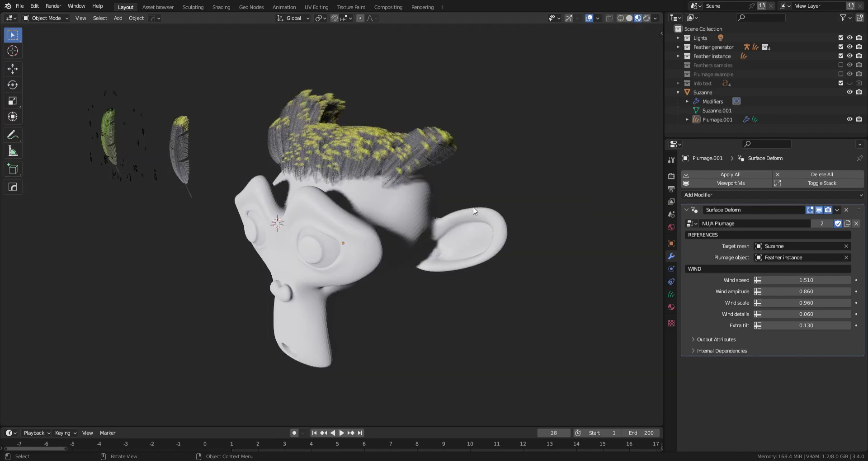